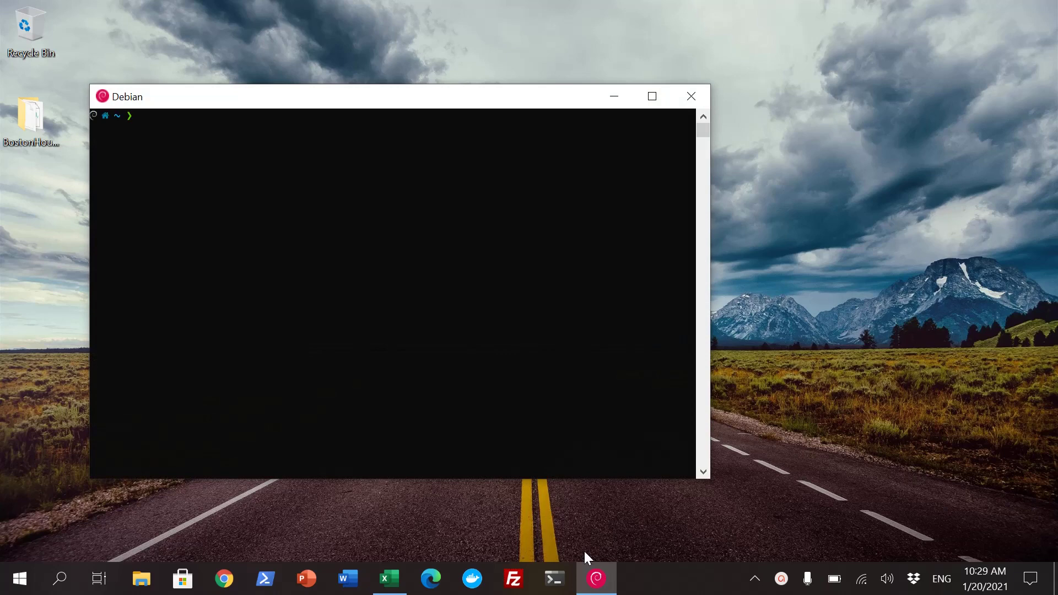
Step: Change to the ASCENDS directory in the terminal and activate the ascends conda environment
text(cd ASCENDS)
key(Return)
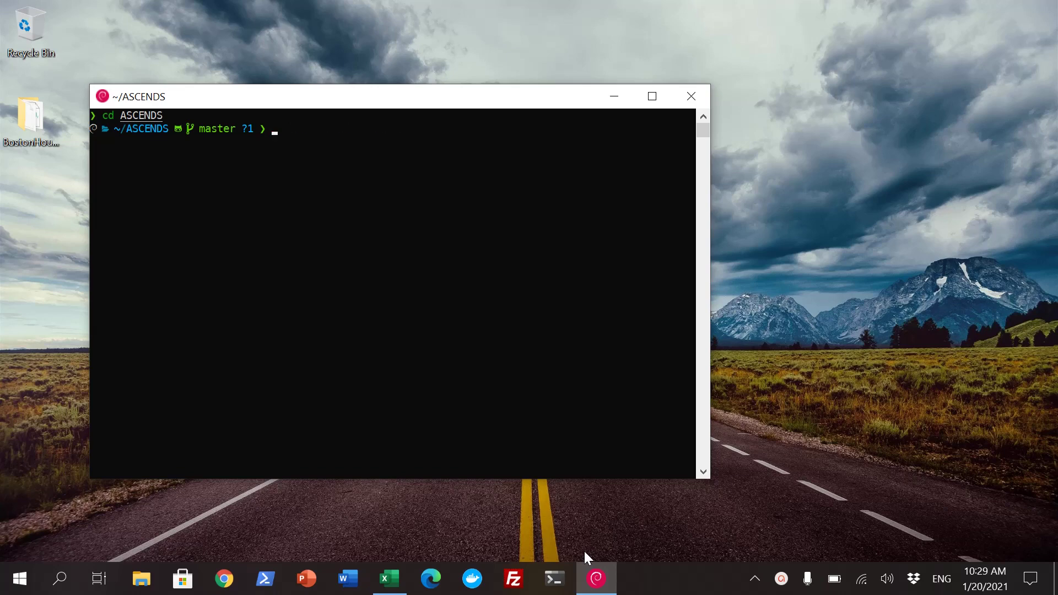
text(conda activate ascends)
key(Return)
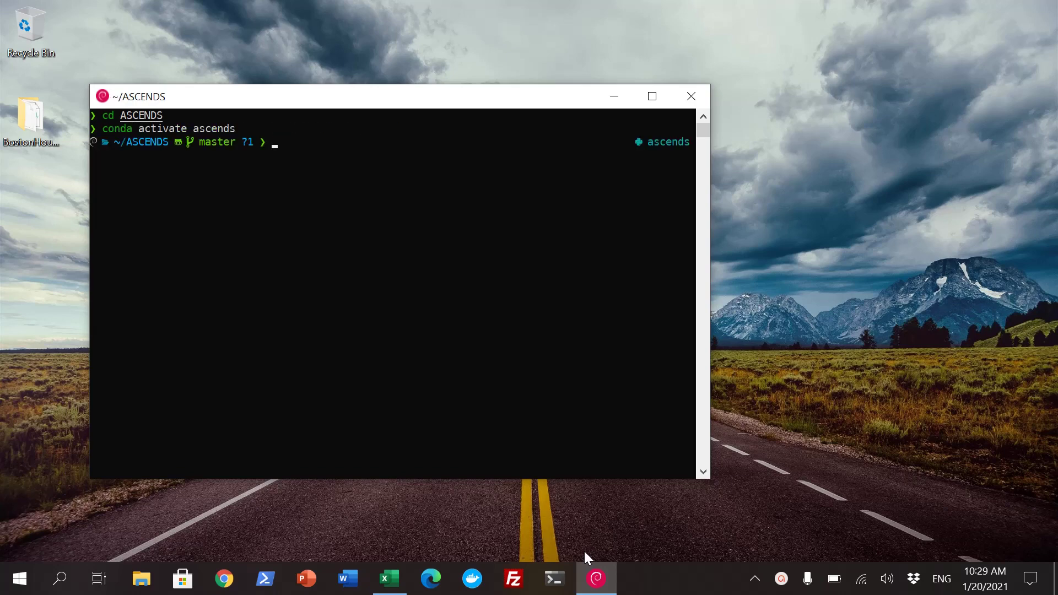
Step: Start the ASCENDS web server by running ascends_server.py with Python
text(python)
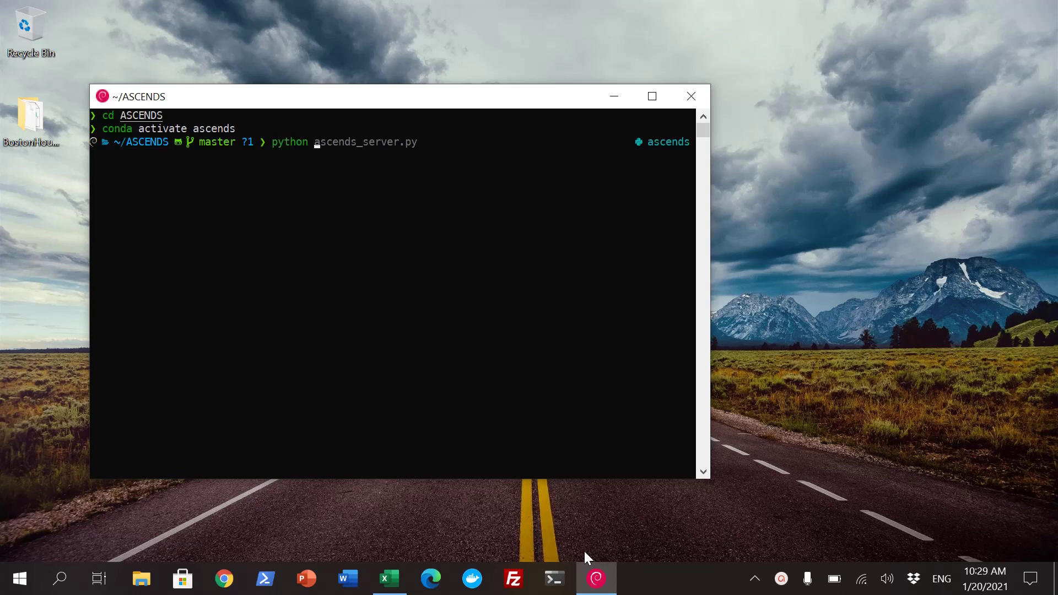
key(Right)
key(Return)
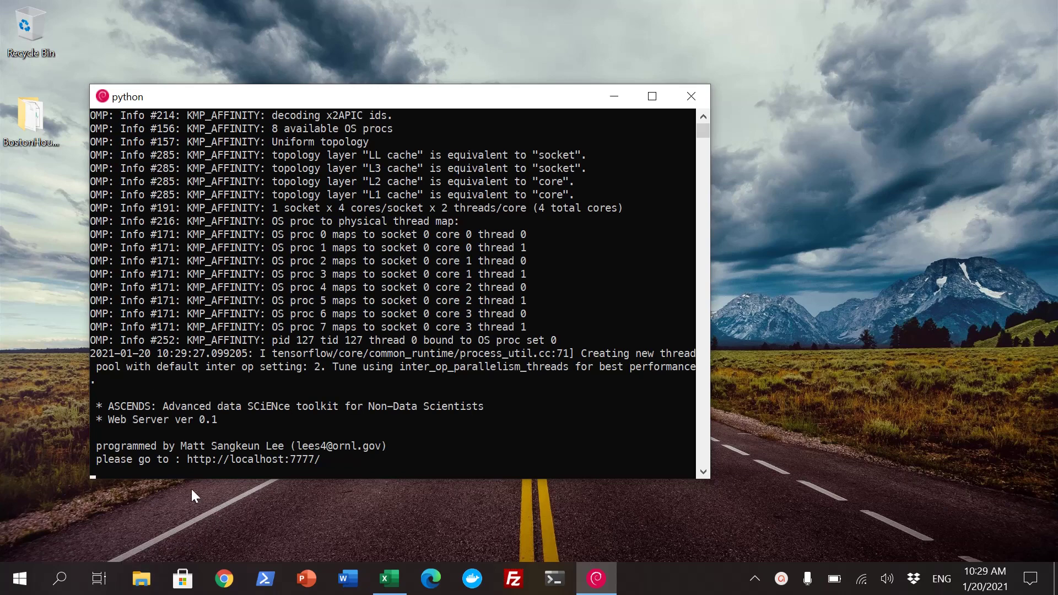
Step: Switch to Microsoft Edge and load the ASCENDS web interface at localhost:7777
click(430, 578)
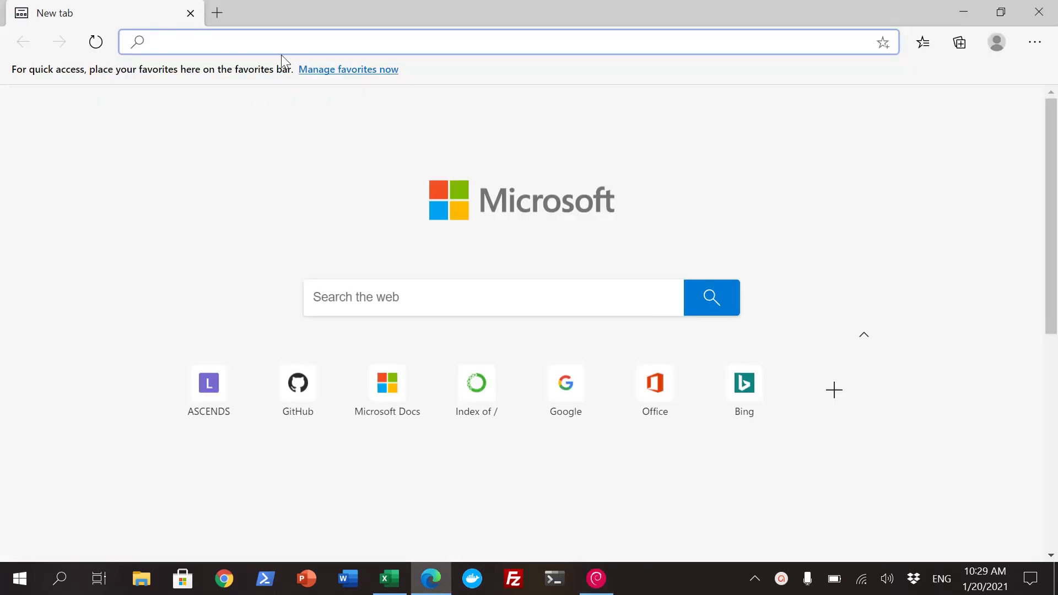
text(loca)
key(Return)
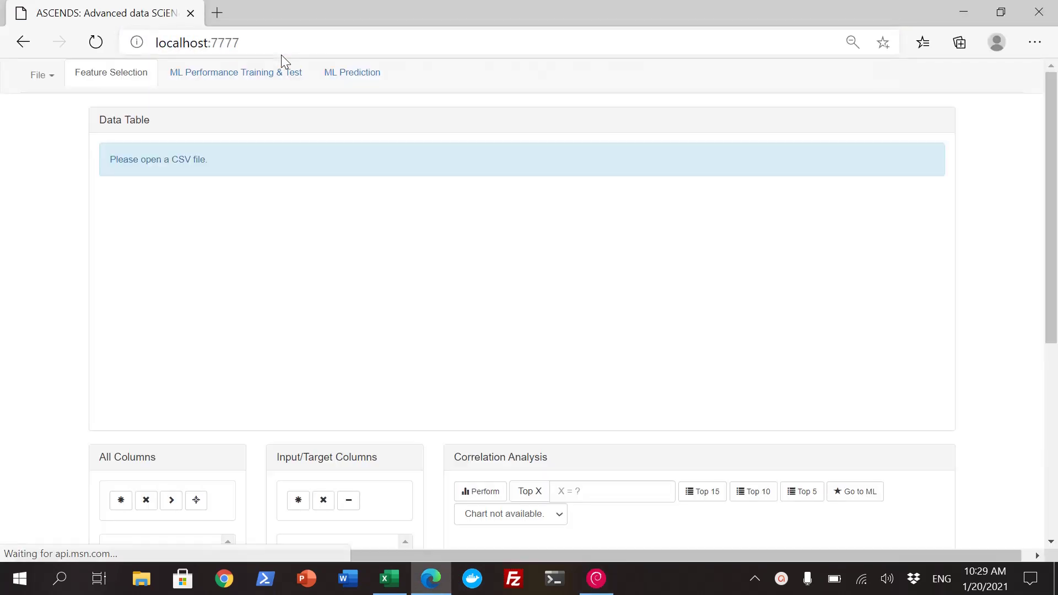
Step: Load the CSV file Boston-house-price-data from the BostonHousing folder into ASCENDS
click(50, 84)
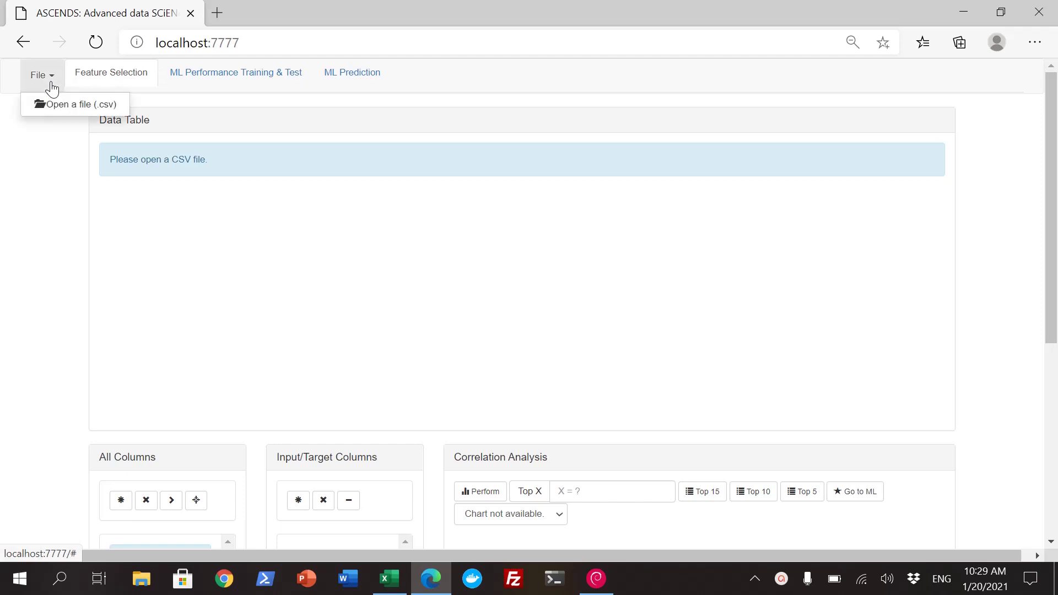
click(61, 110)
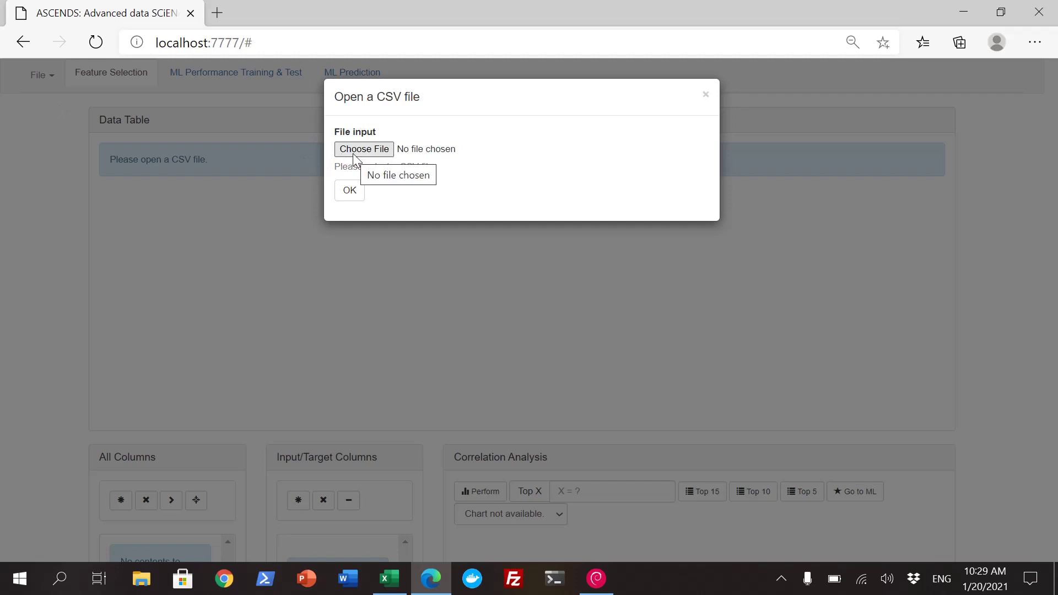
click(354, 155)
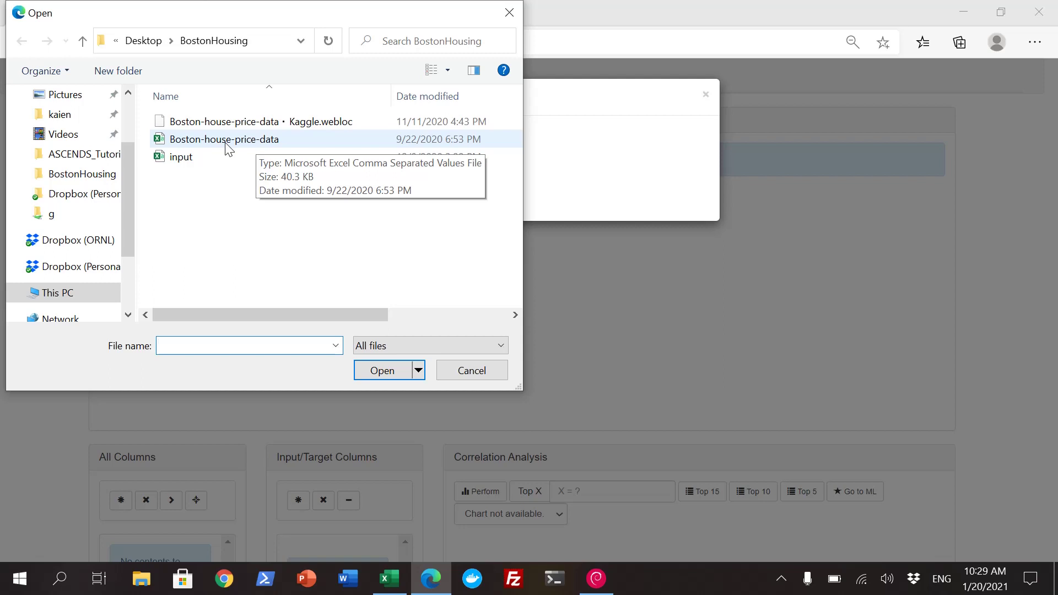
click(226, 145)
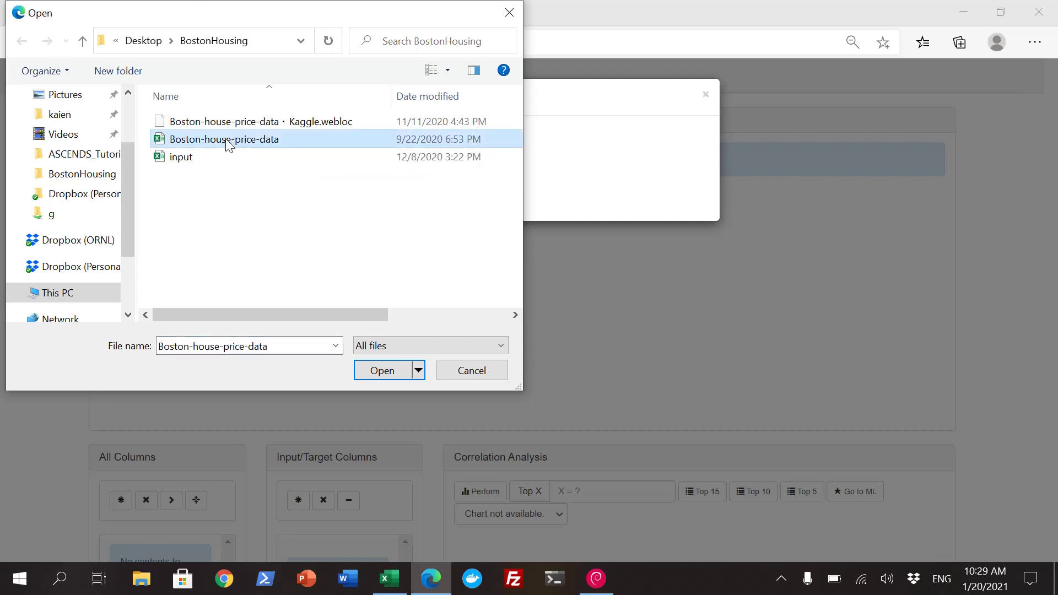
click(380, 374)
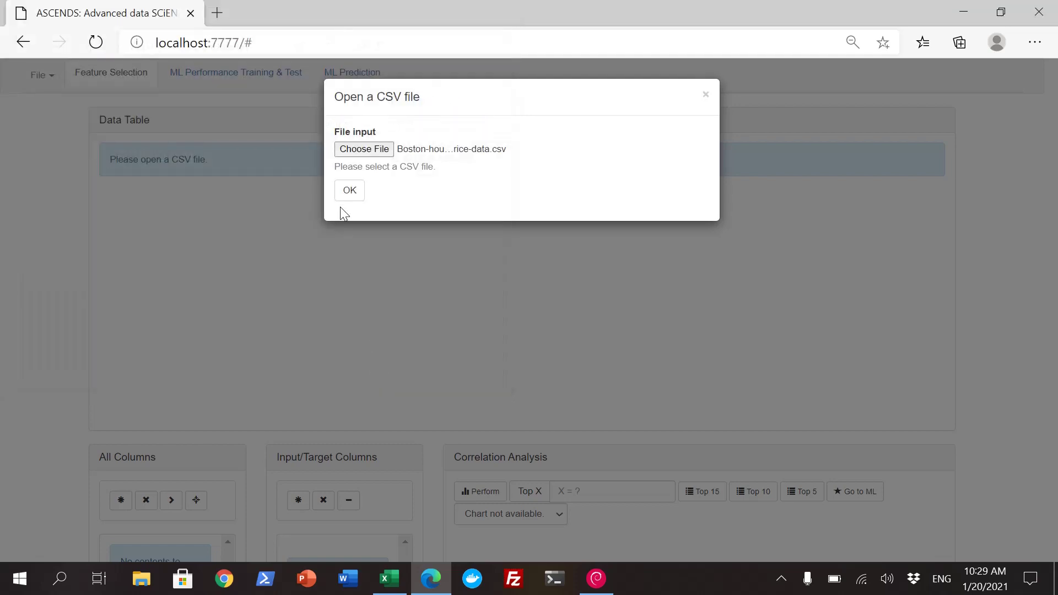
click(349, 190)
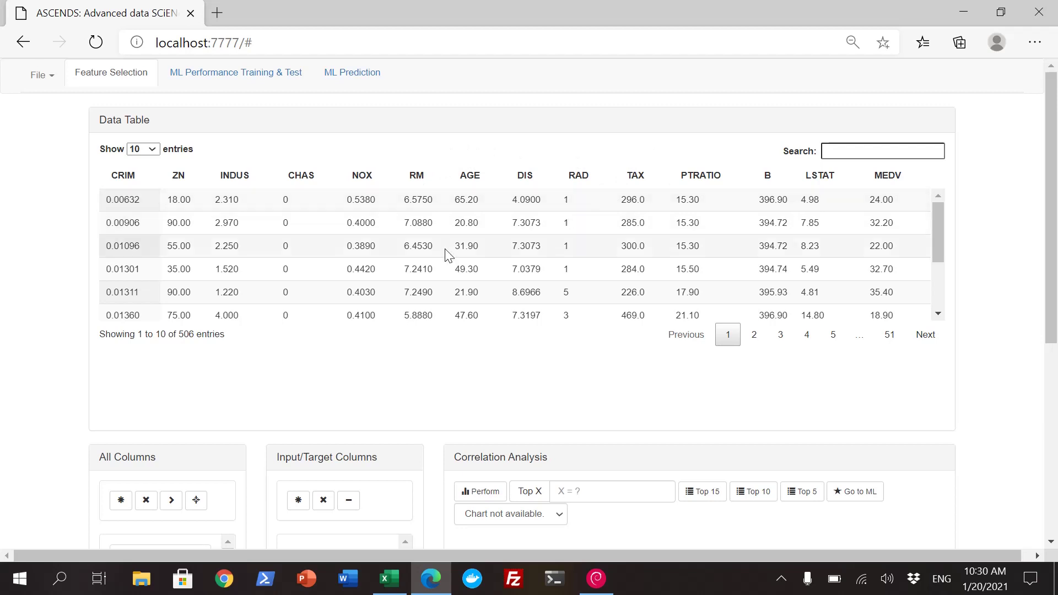
Step: Look through the loaded data table, including its last page of entries
scroll(196, 232, down, 2)
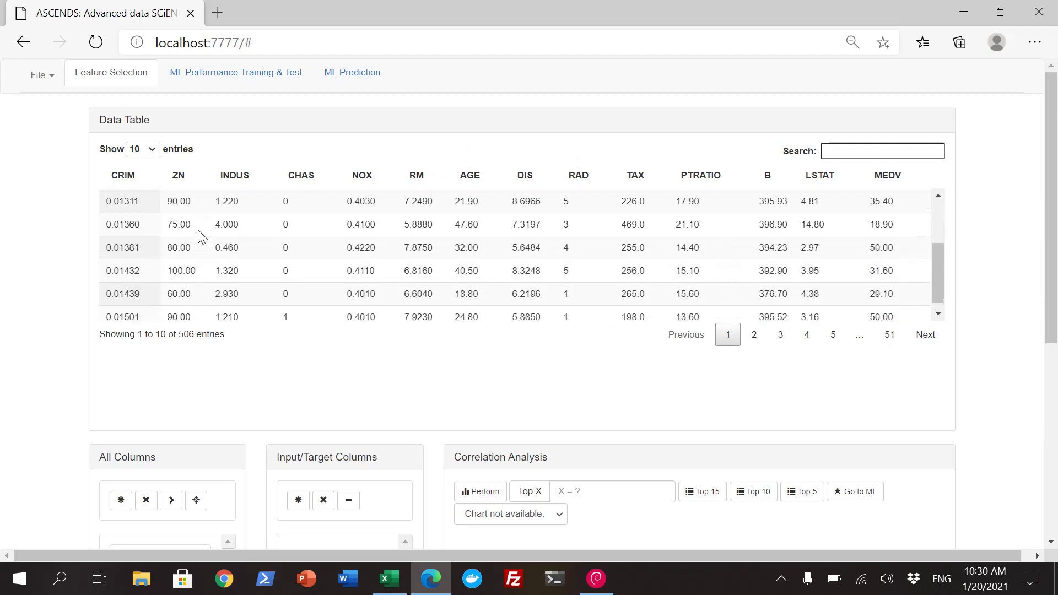
click(889, 335)
scroll(364, 239, down, 4)
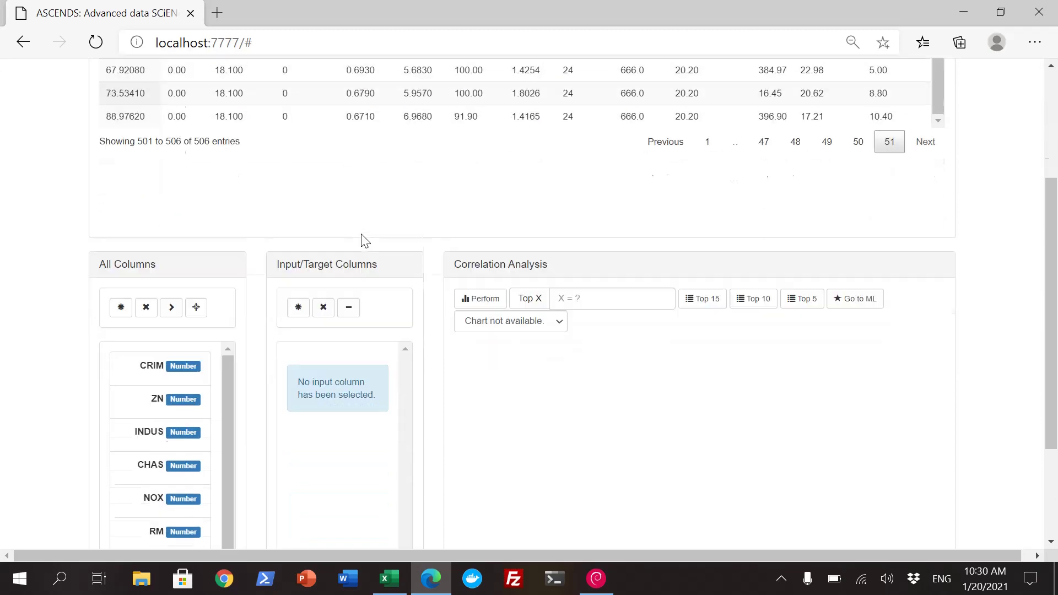
Step: Select every column of the dataset and add them all to the input columns
scroll(224, 238, down, 2)
scroll(217, 222, down, 1)
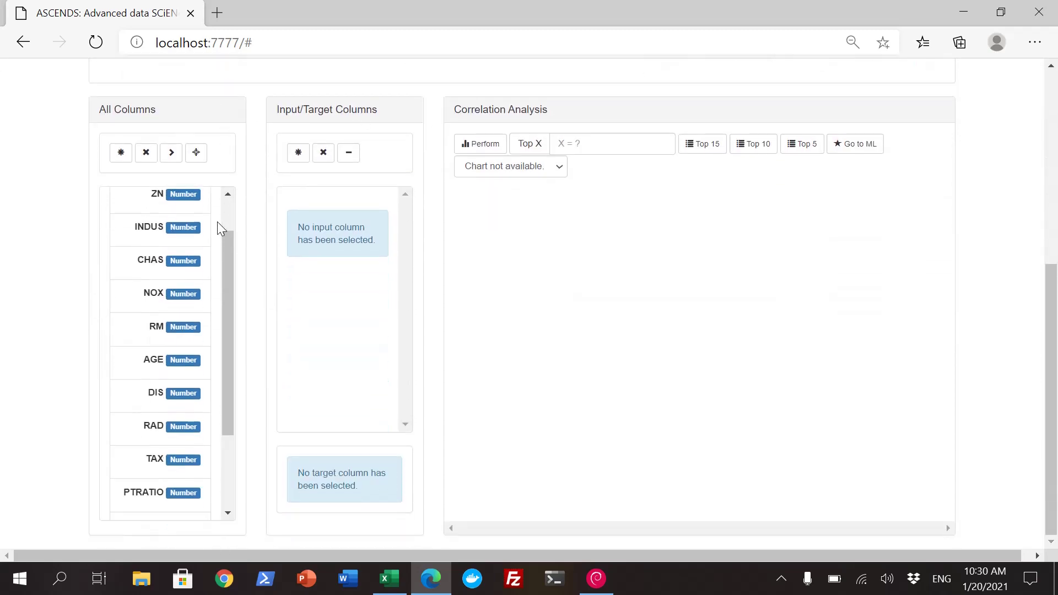
click(121, 151)
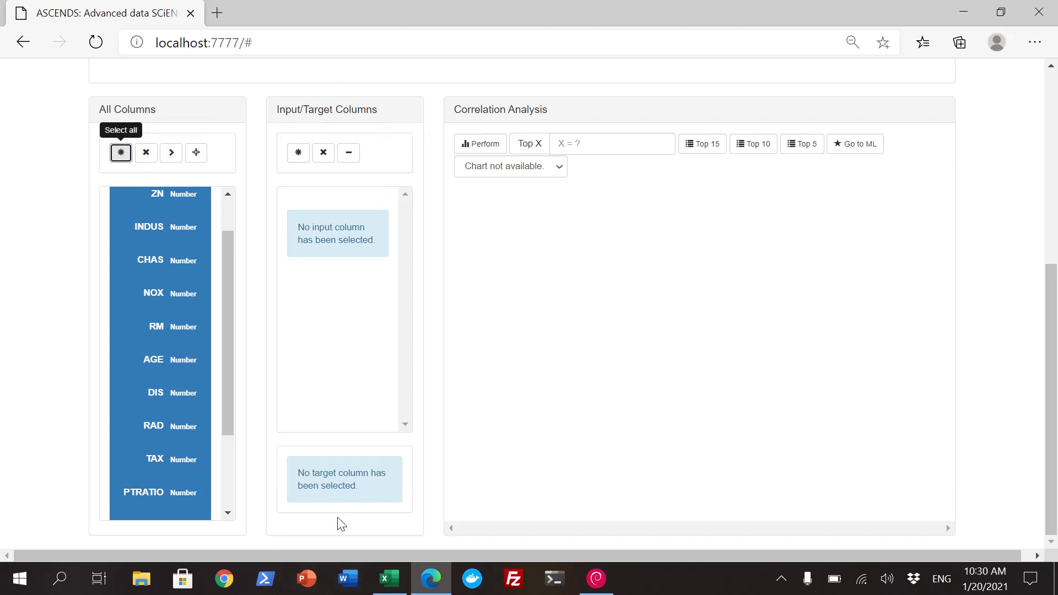
scroll(170, 219, up, 1)
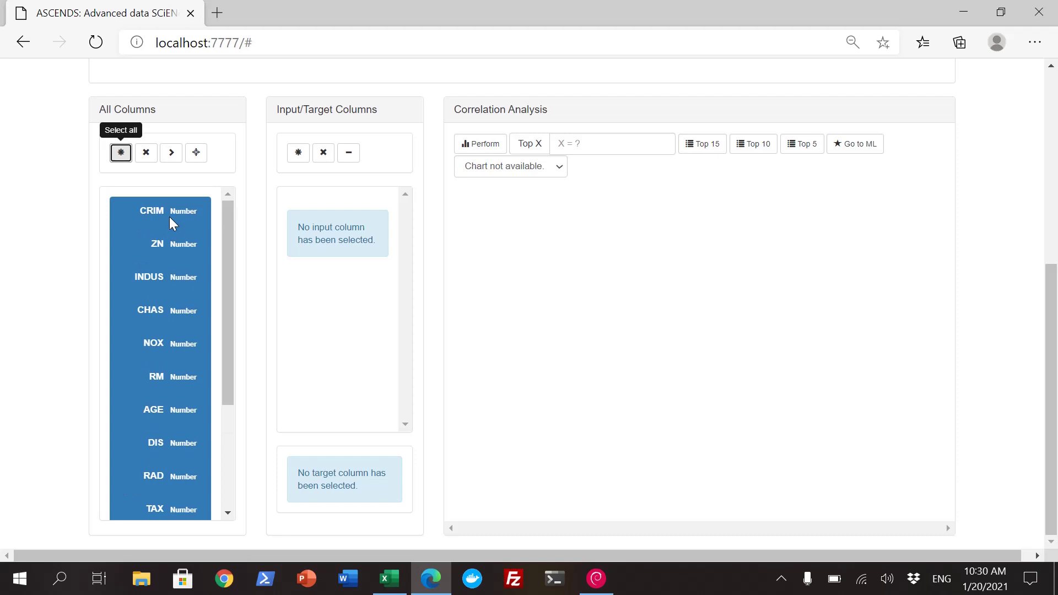
click(169, 156)
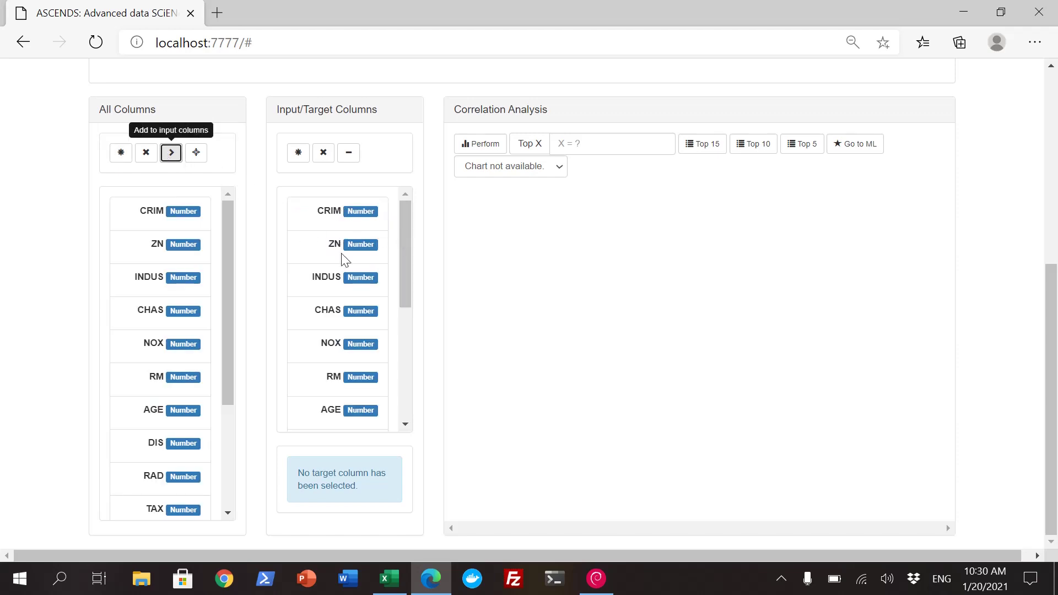
Step: Remove the MEDV column from the input columns list
drag(402, 252, 398, 377)
click(326, 396)
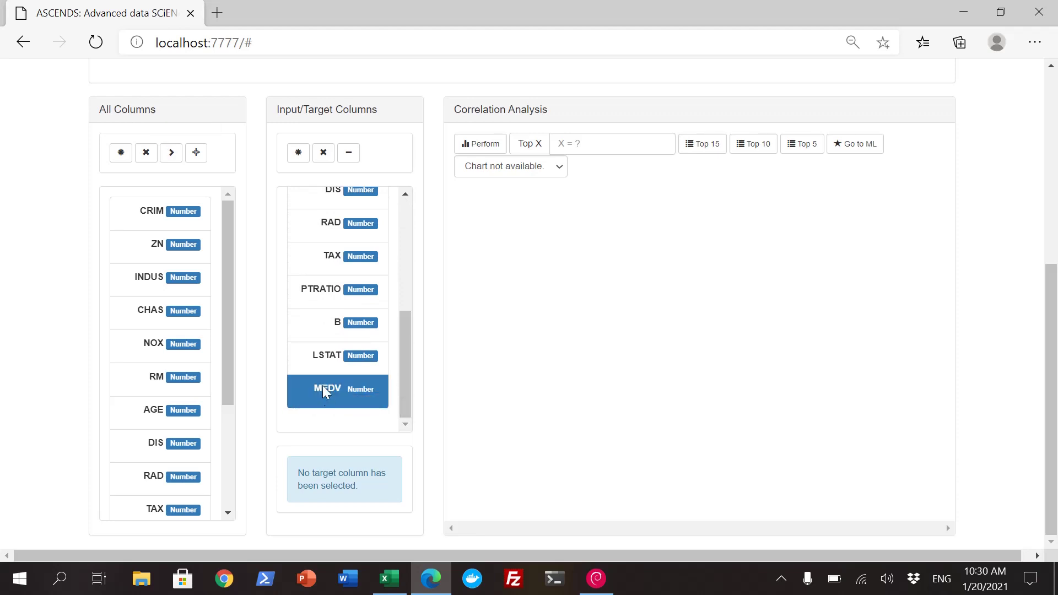
click(350, 156)
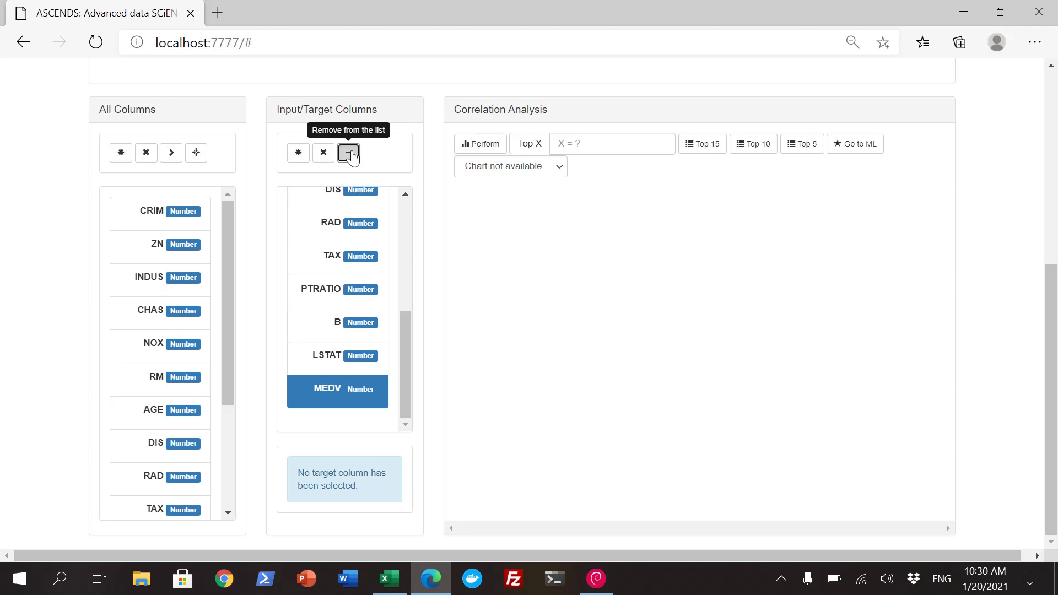
click(351, 156)
Step: Set MEDV from the full column list as the target column
scroll(142, 283, down, 3)
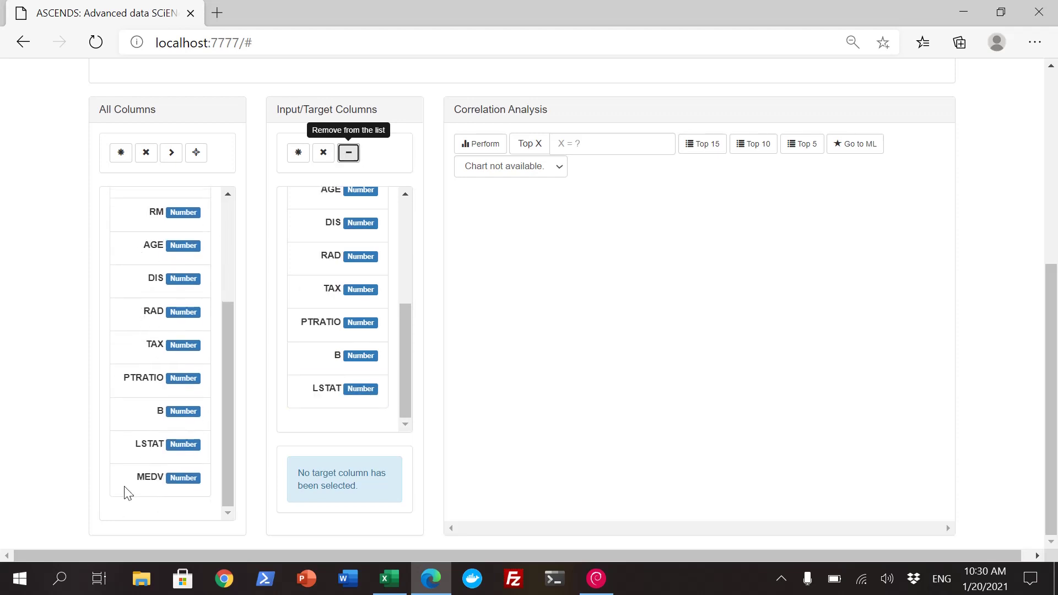
click(127, 467)
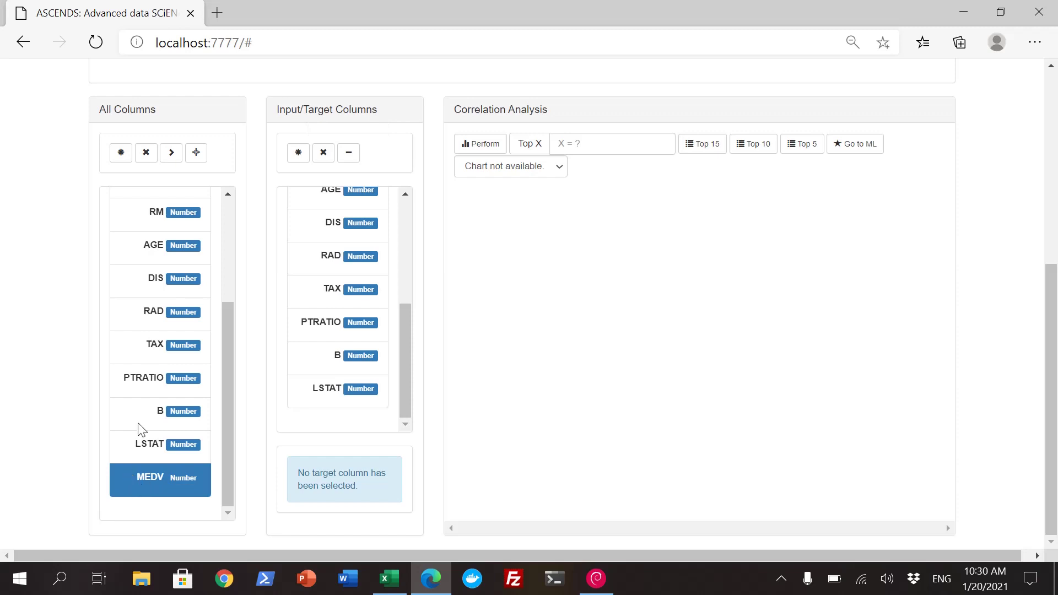
click(196, 160)
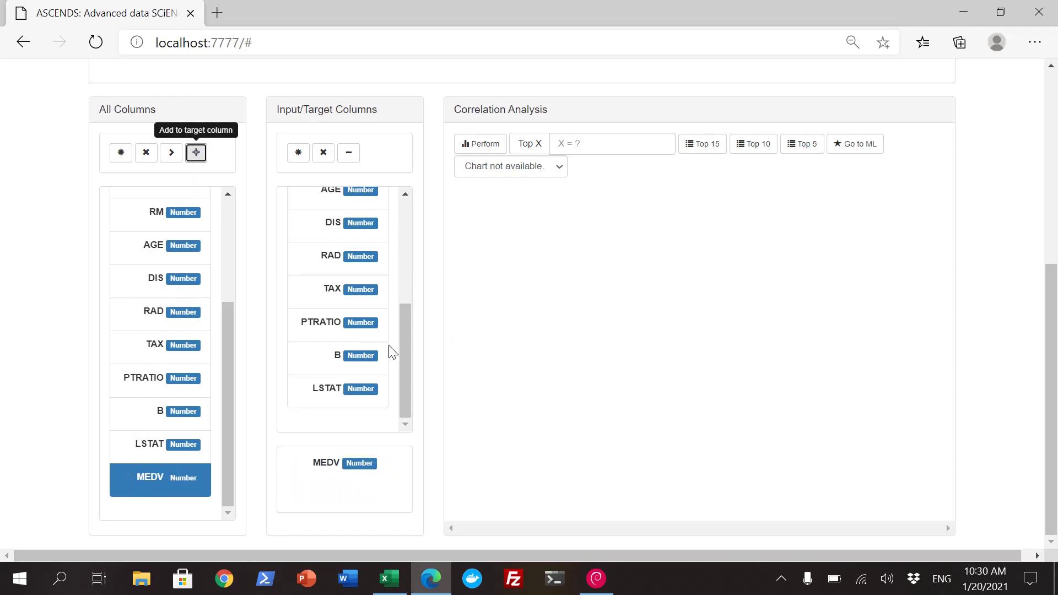
drag(402, 348, 398, 234)
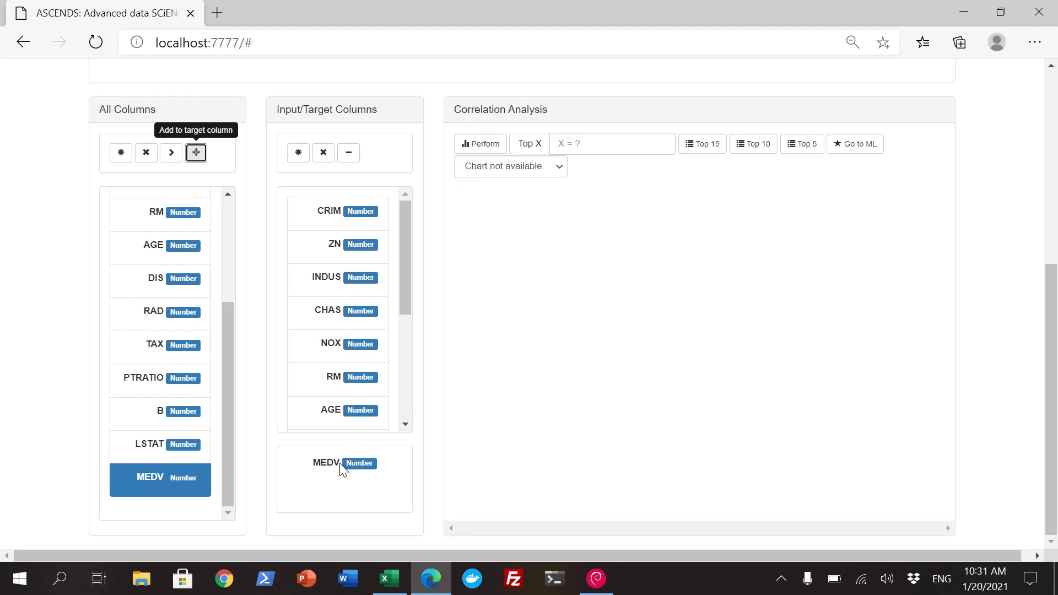
Step: Perform the correlation analysis of the input columns against the MEDV target
click(483, 143)
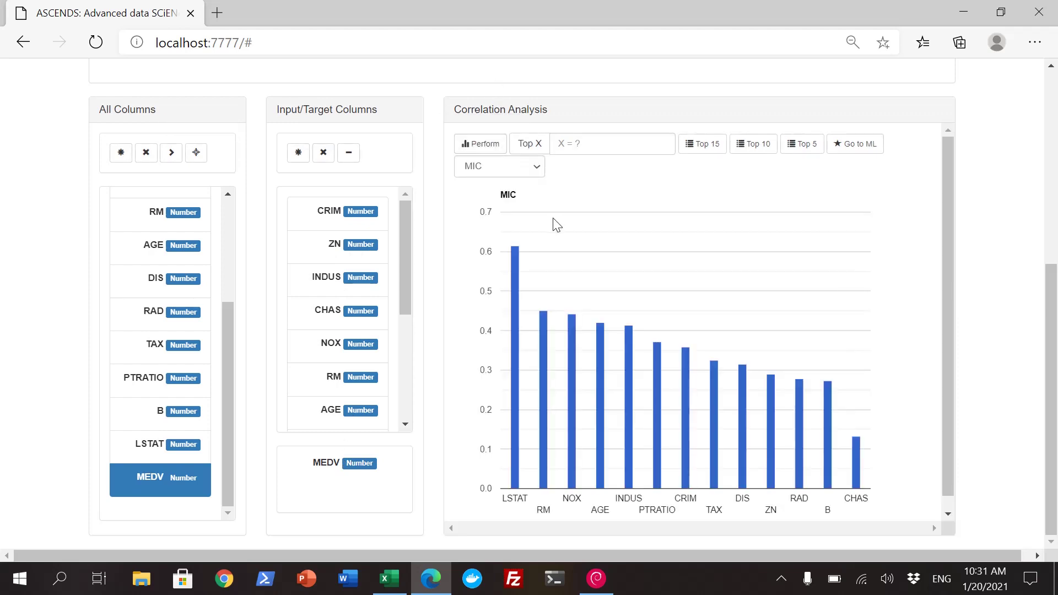
scroll(554, 281, down, 1)
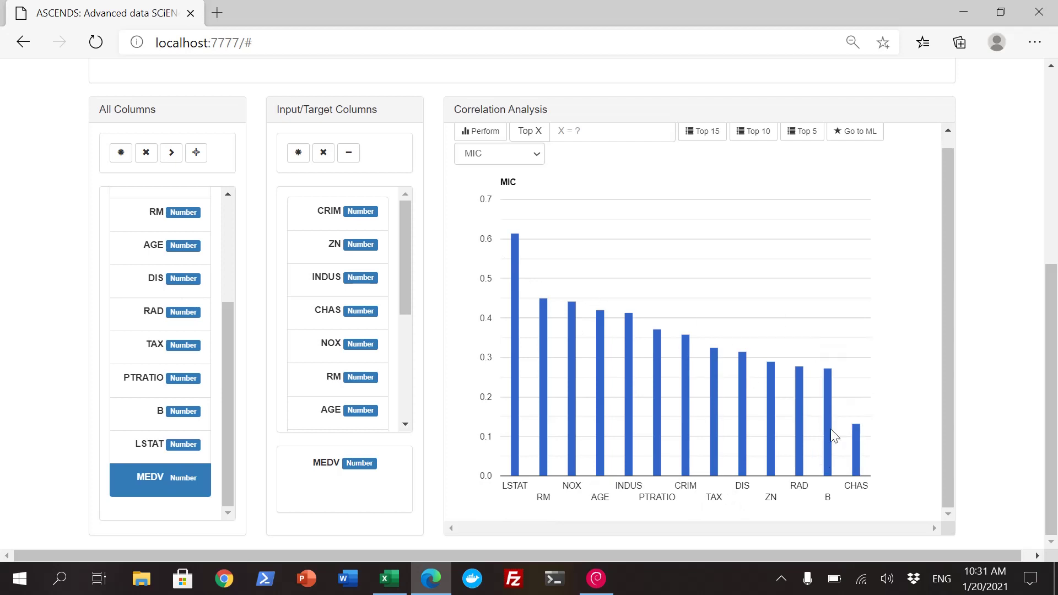
mouse_move(841, 478)
Step: Switch the correlation chart to PCC and inspect the coefficients of individual input columns
click(524, 156)
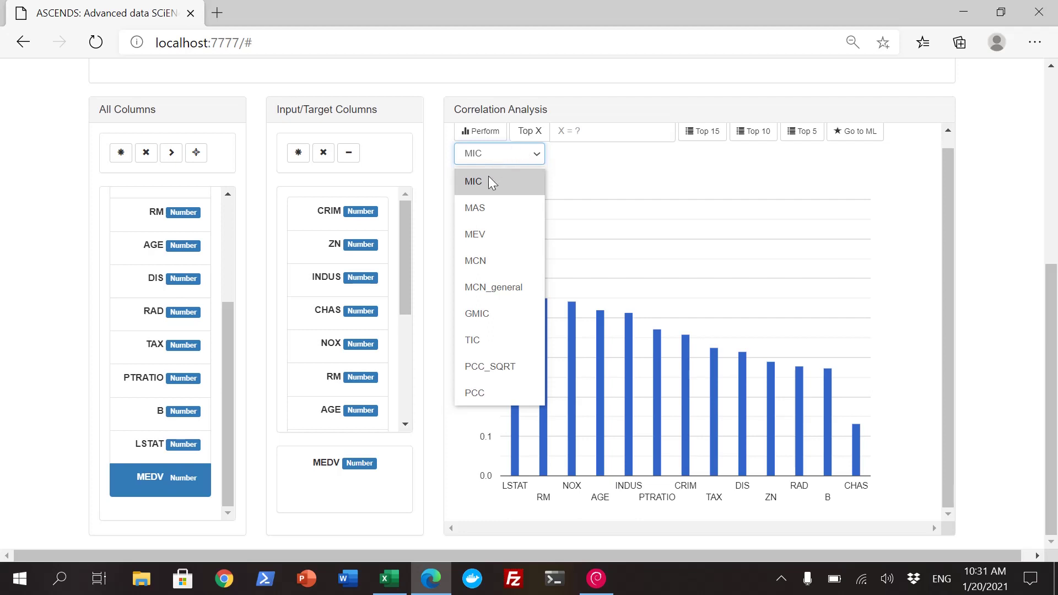
click(491, 393)
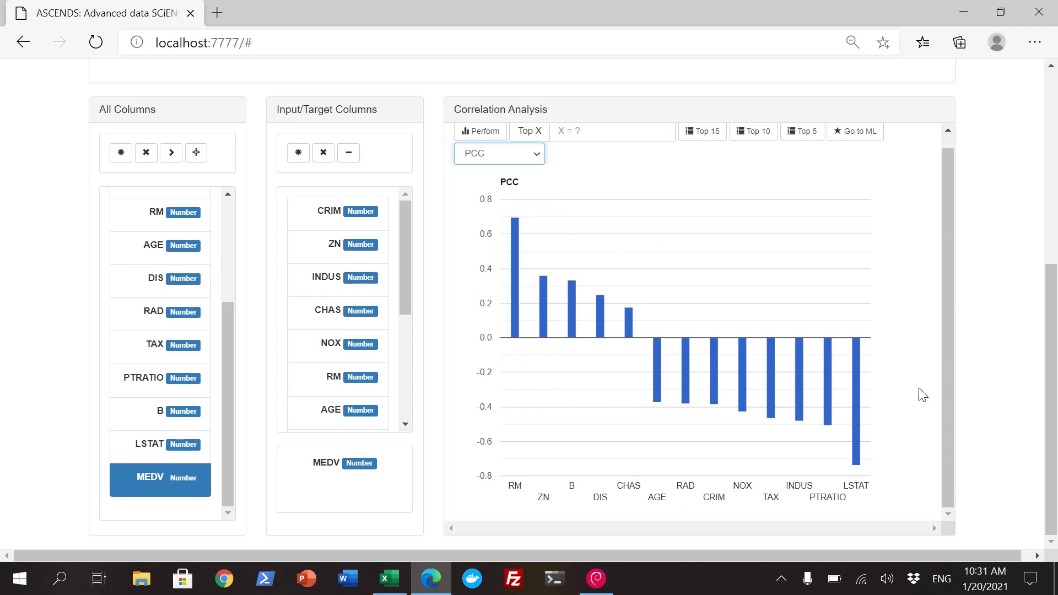
mouse_move(515, 246)
mouse_move(717, 406)
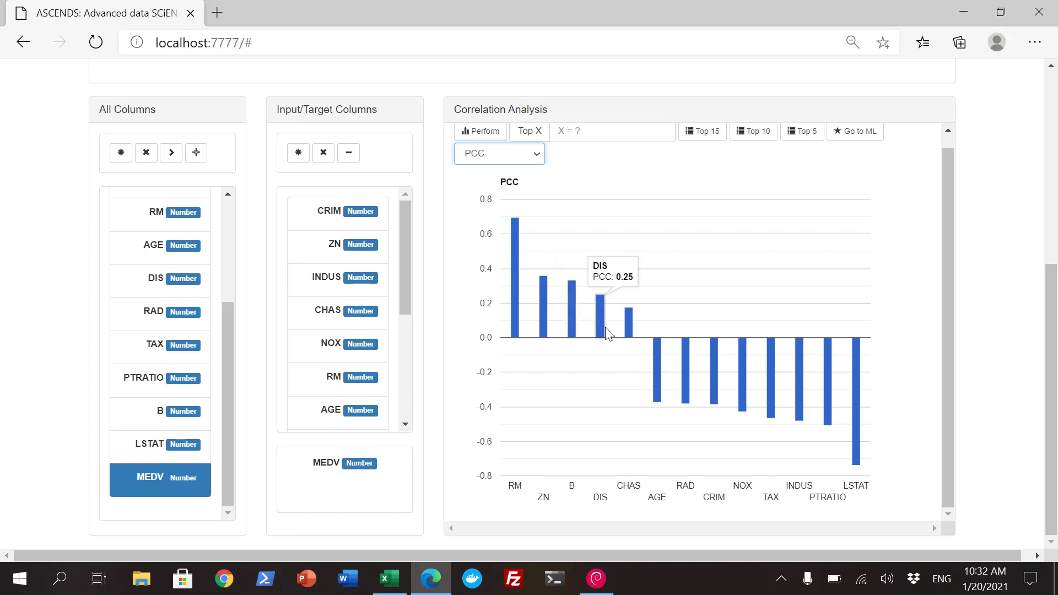
mouse_move(599, 319)
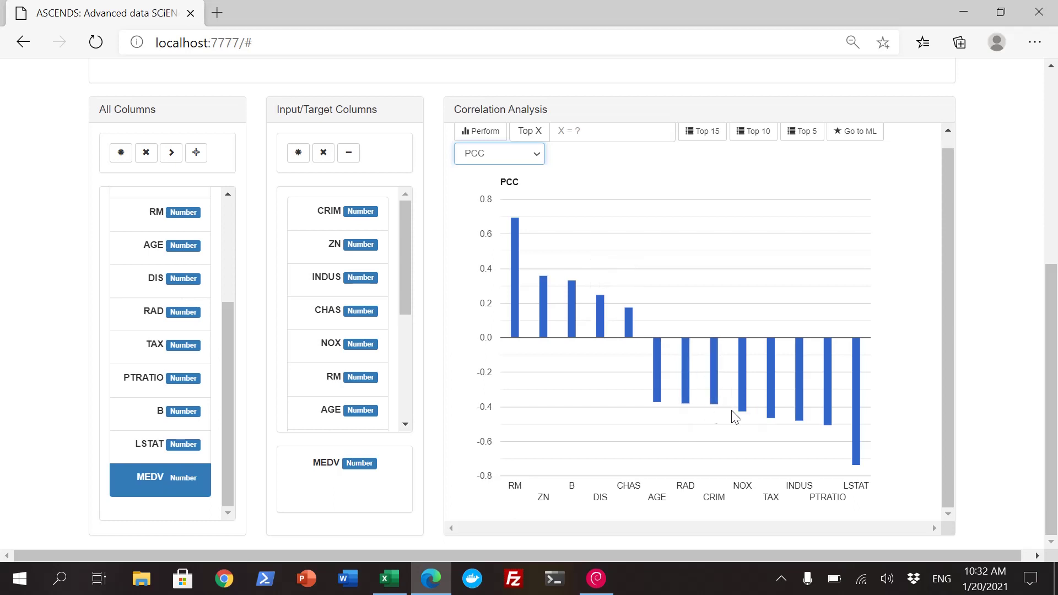
mouse_move(773, 423)
mouse_move(715, 384)
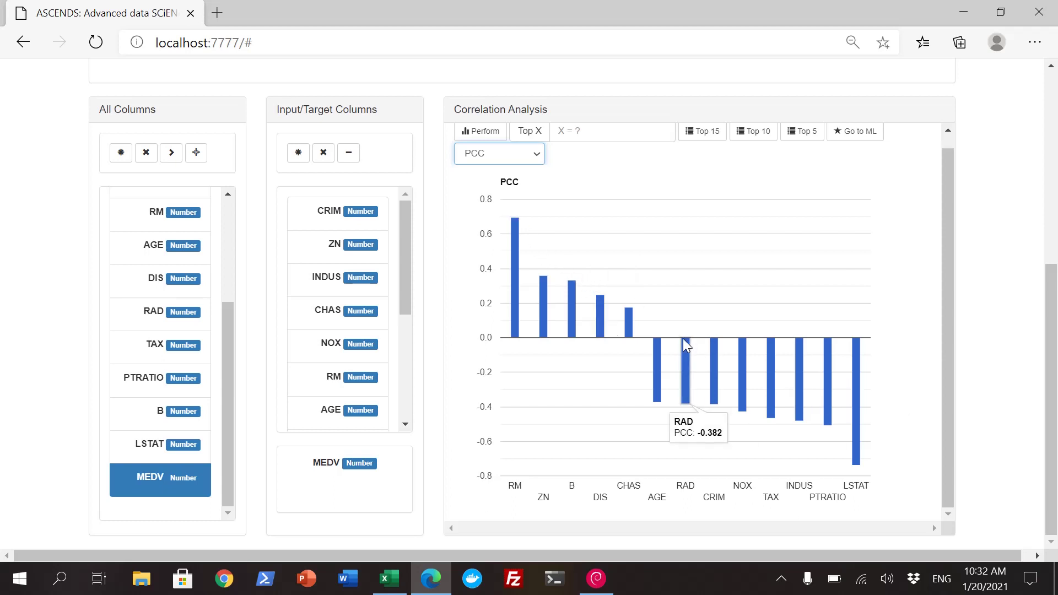
mouse_move(626, 310)
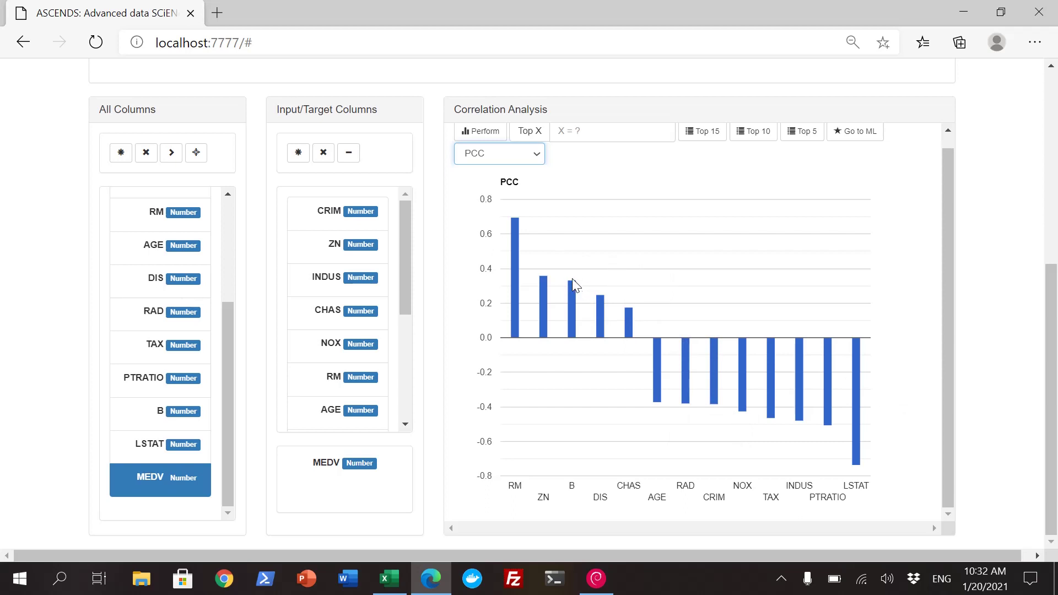
mouse_move(571, 287)
Step: Open the ML Performance Training & Test page with the chosen input and target columns
scroll(571, 286, up, 1)
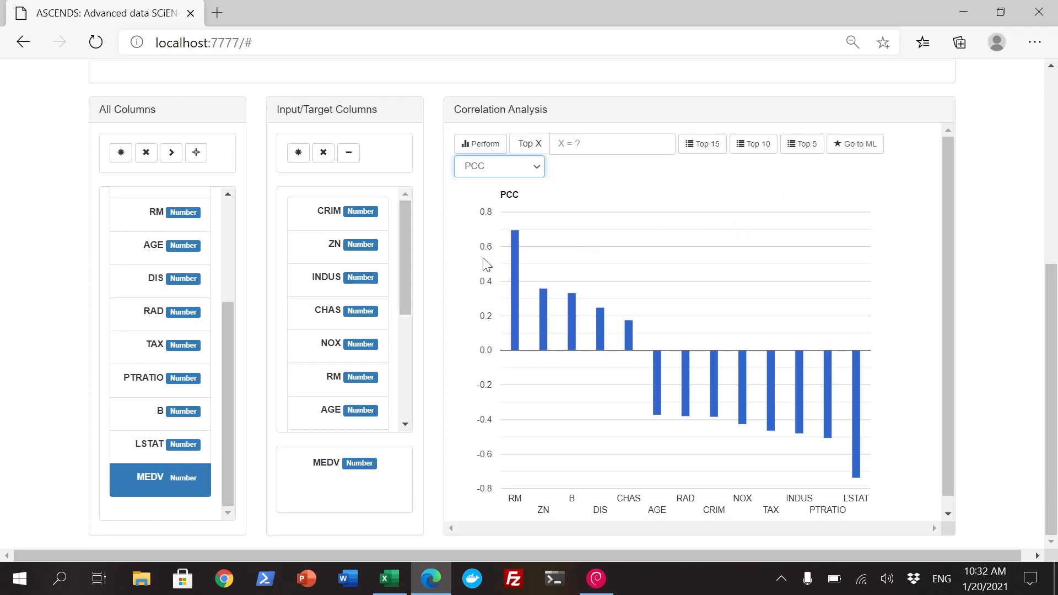
scroll(445, 298, up, 5)
scroll(445, 297, up, 1)
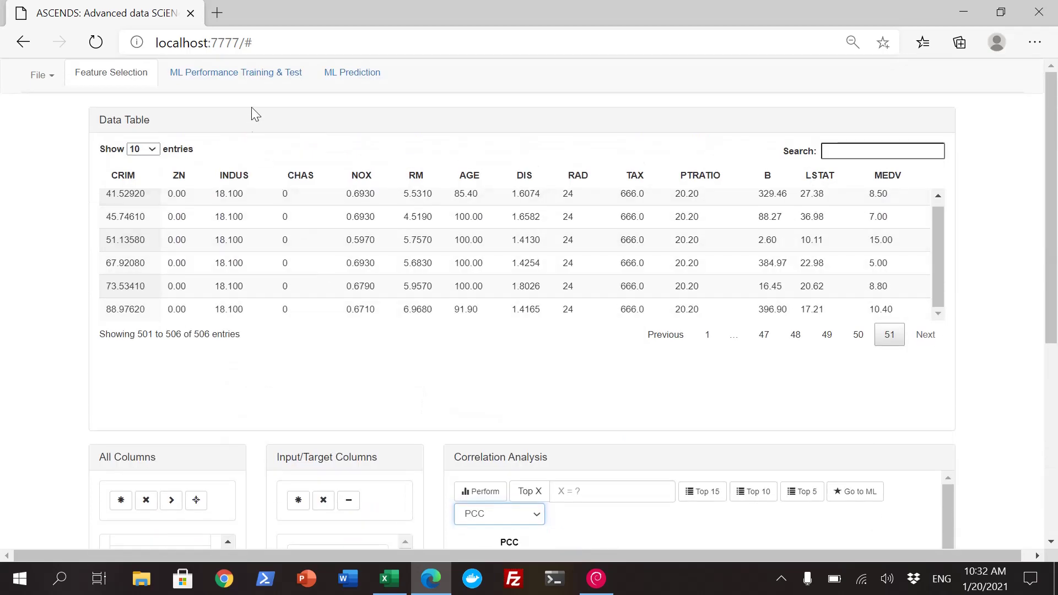
click(249, 82)
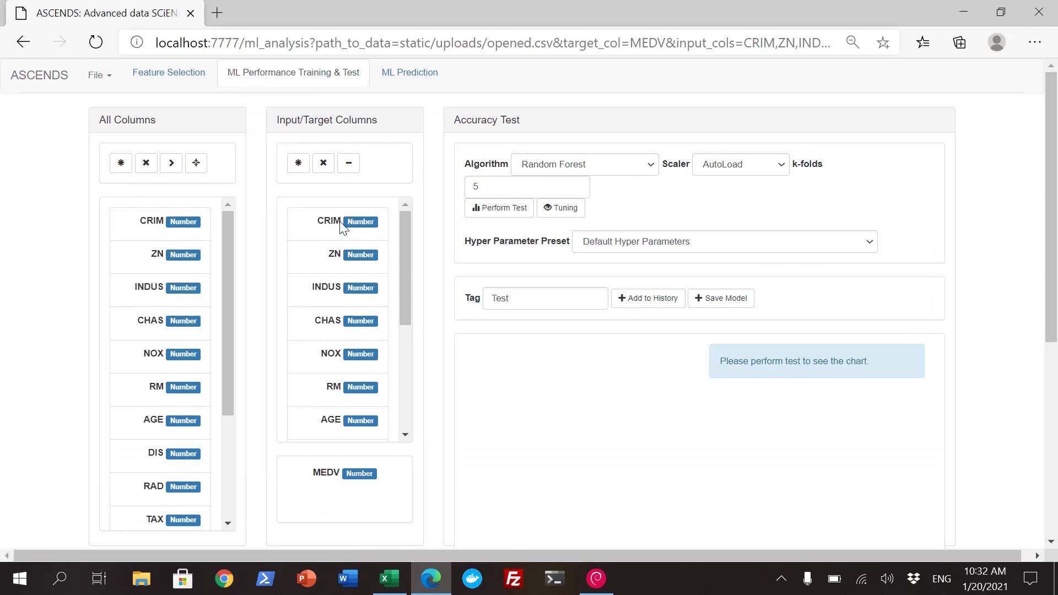
Step: Perform the accuracy test with the Random Forest algorithm, AutoLoad scaler, 5 folds and default hyperparameters
scroll(365, 320, down, 2)
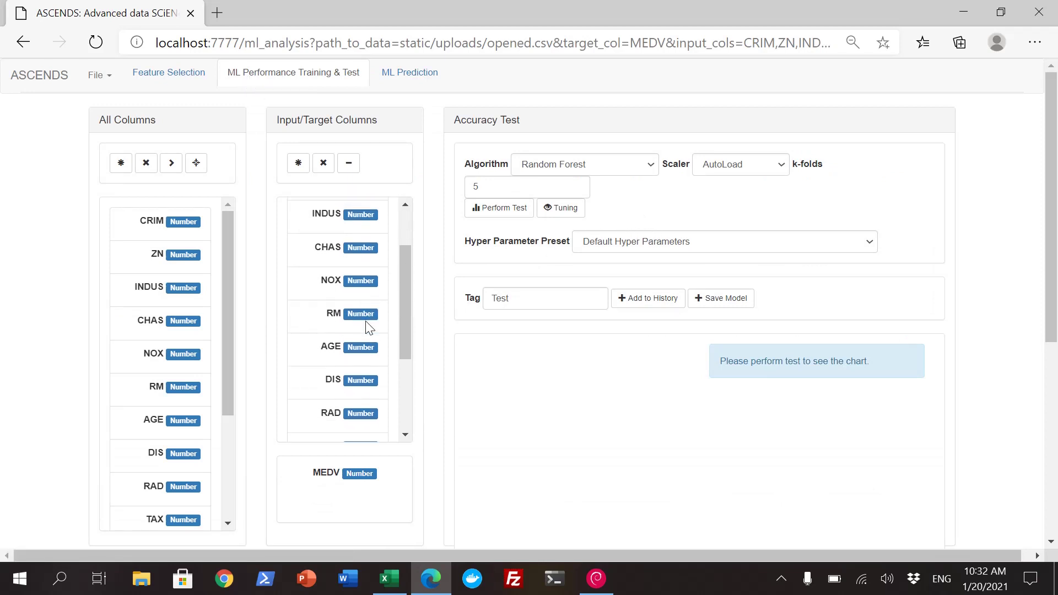
scroll(369, 327, down, 1)
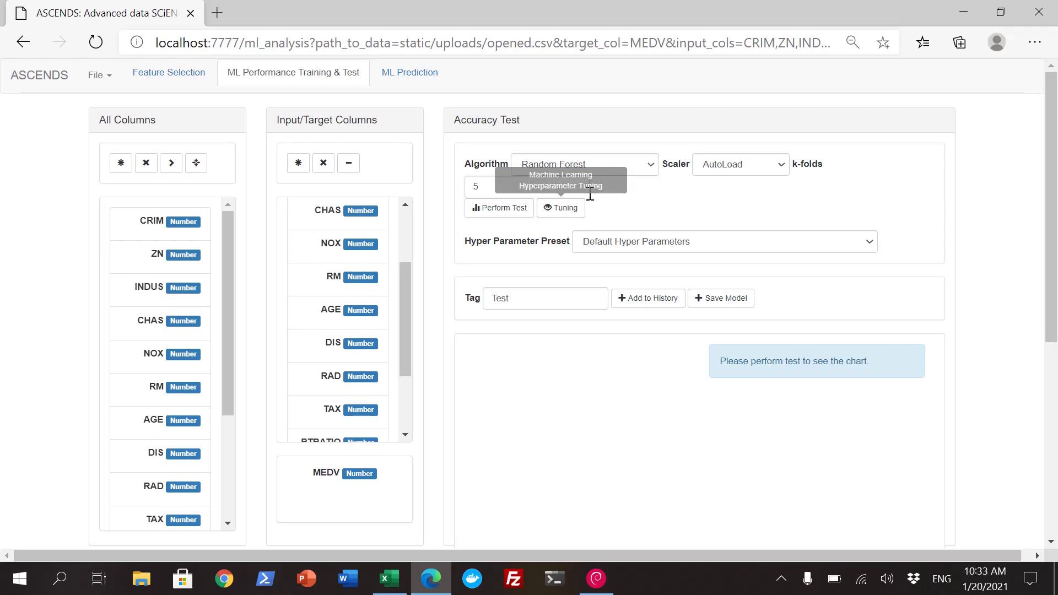
click(637, 162)
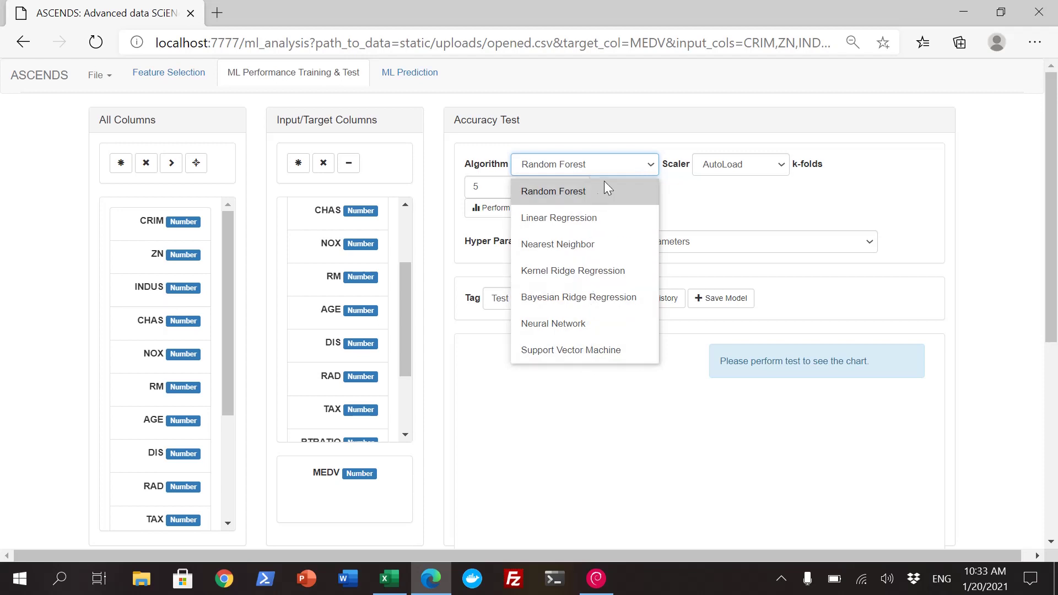
click(736, 213)
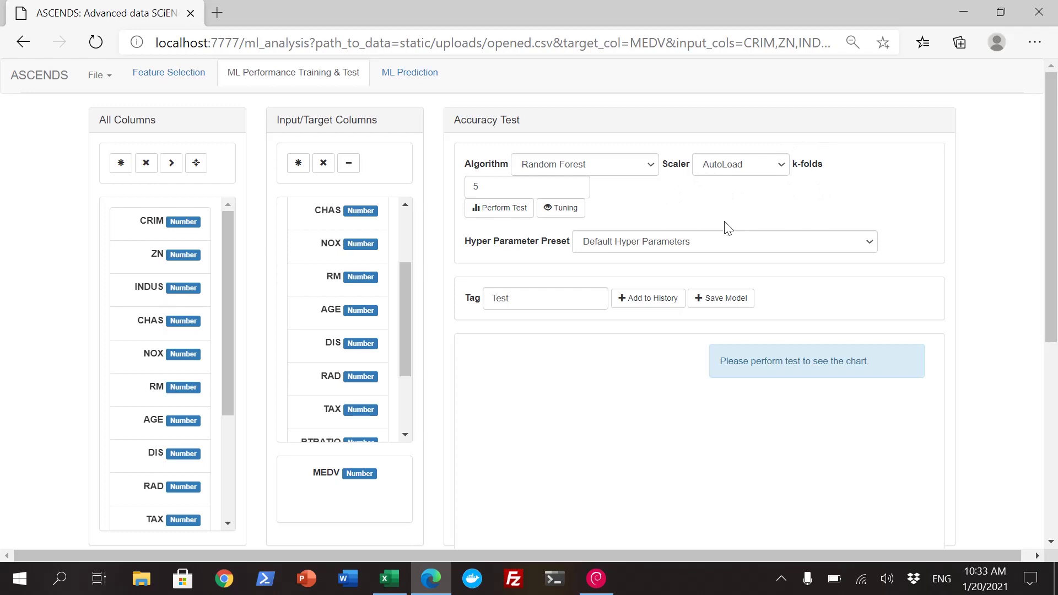
click(480, 187)
key(BackSpace)
click(500, 216)
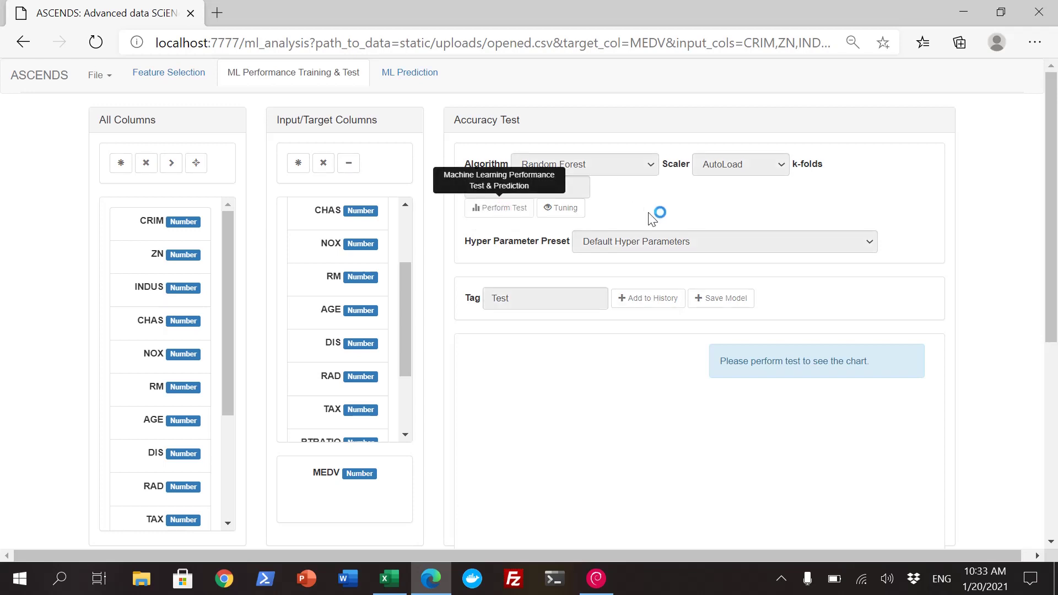
scroll(652, 218, down, 3)
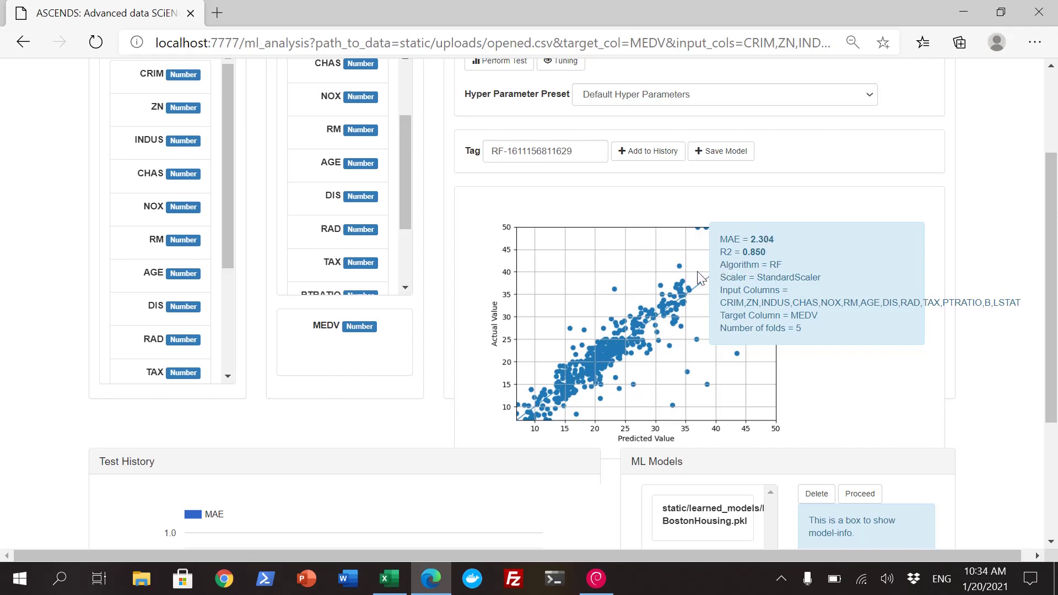
Step: Rerun the Random Forest accuracy test twice with the same settings and review the resulting chart
scroll(619, 278, up, 1)
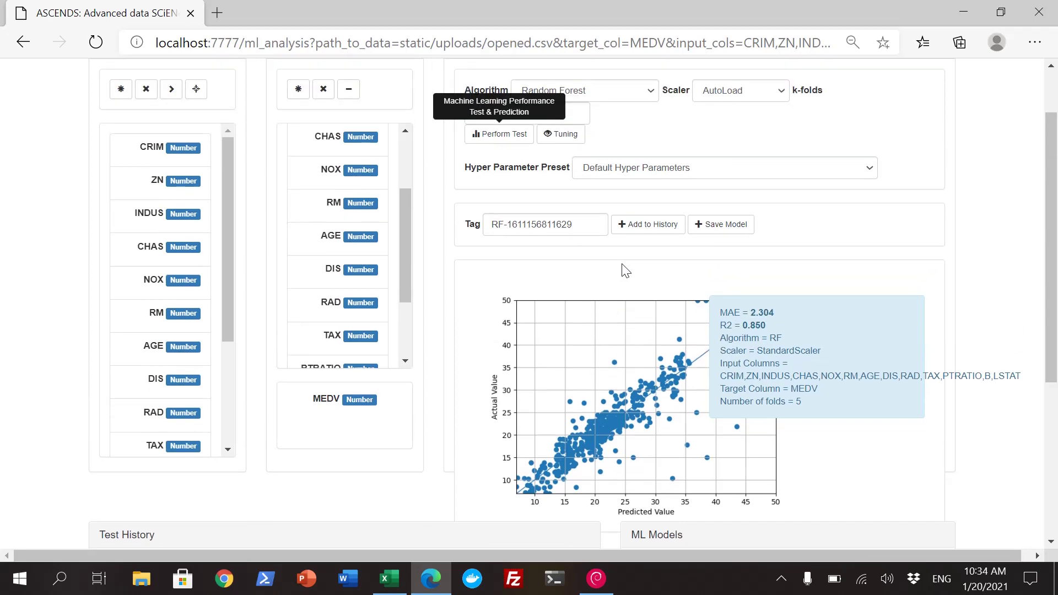
click(485, 137)
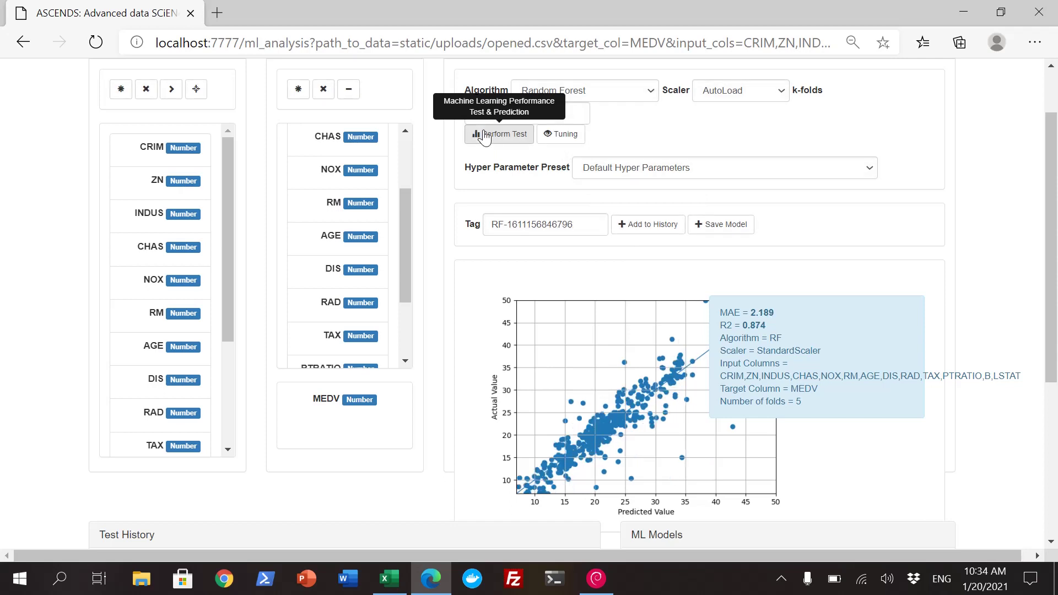
click(484, 137)
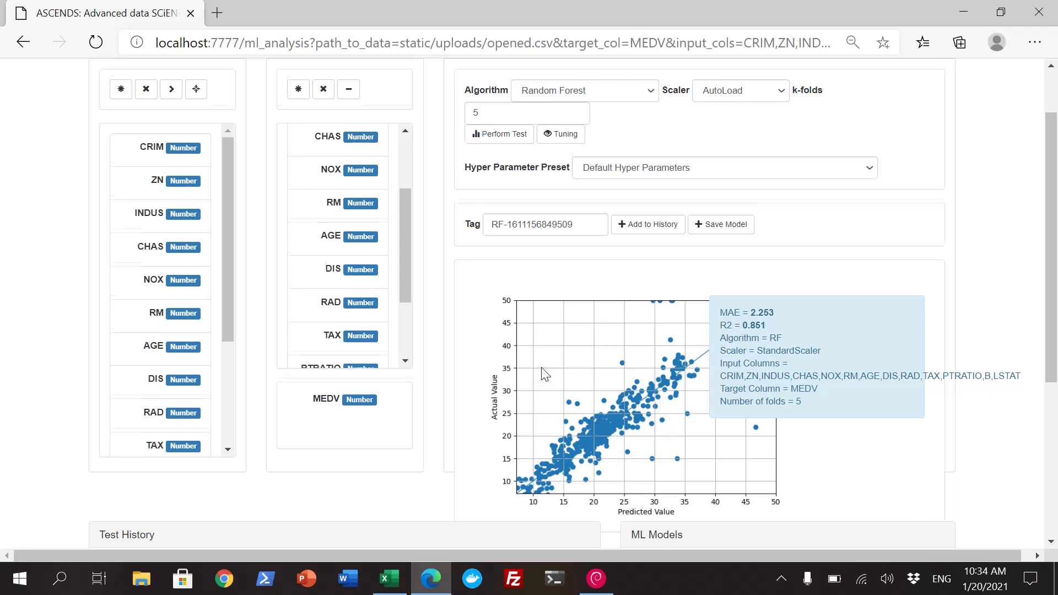
scroll(545, 377, down, 1)
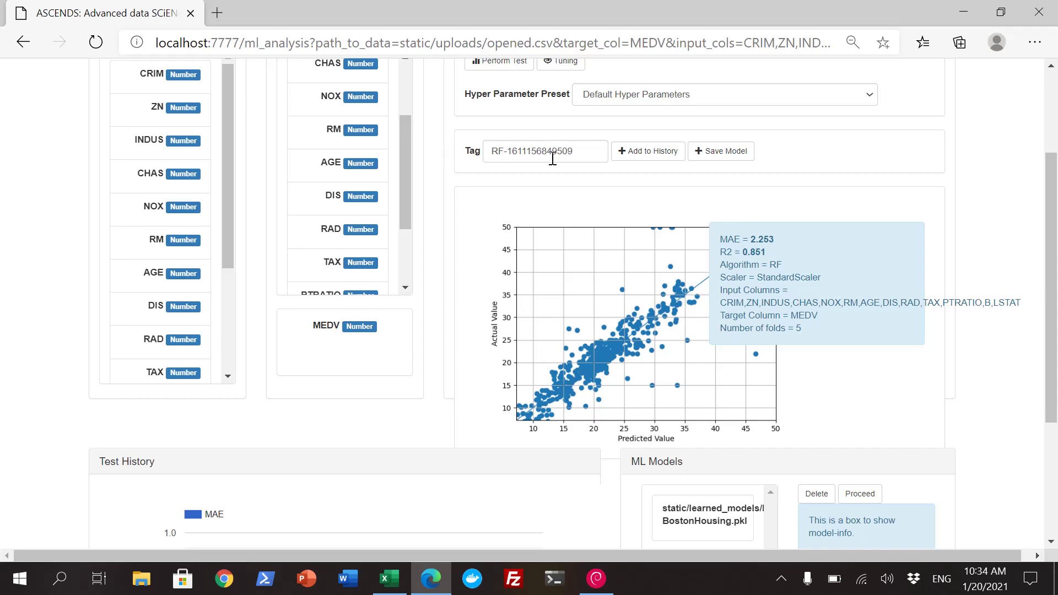
Step: Tag the tested model RandomForest-BostonHousing and save it to the ML models list
scroll(548, 238, up, 1)
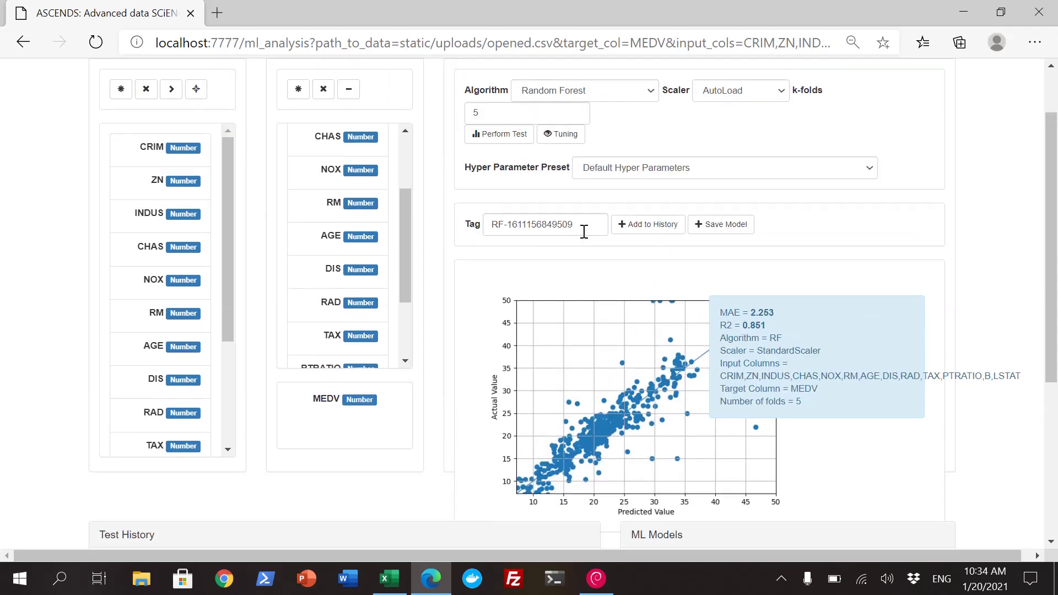
drag(585, 230, 483, 231)
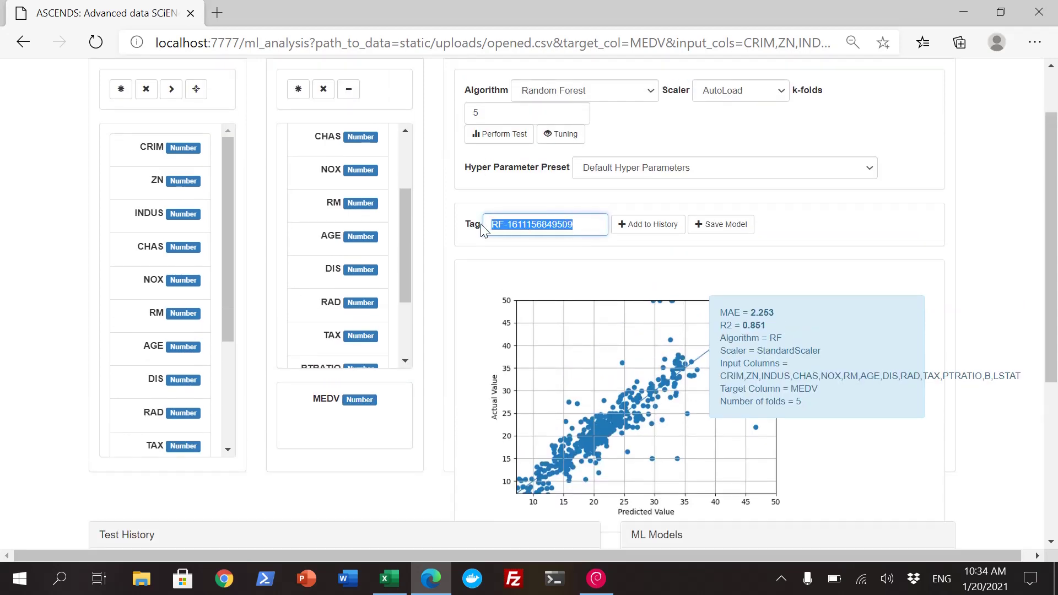
text(RandomForest-Boston)
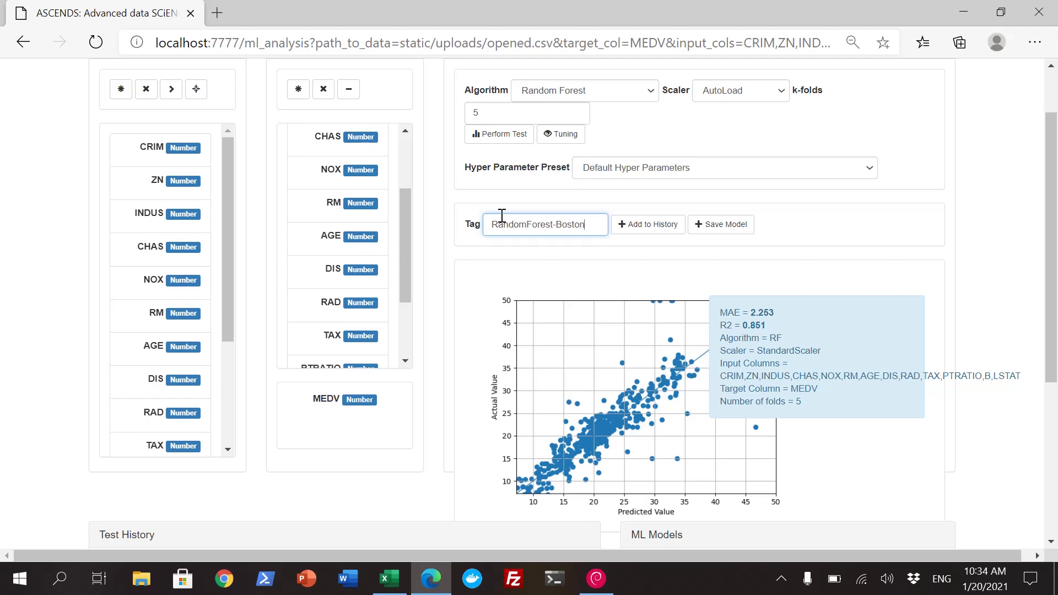
text(ousing)
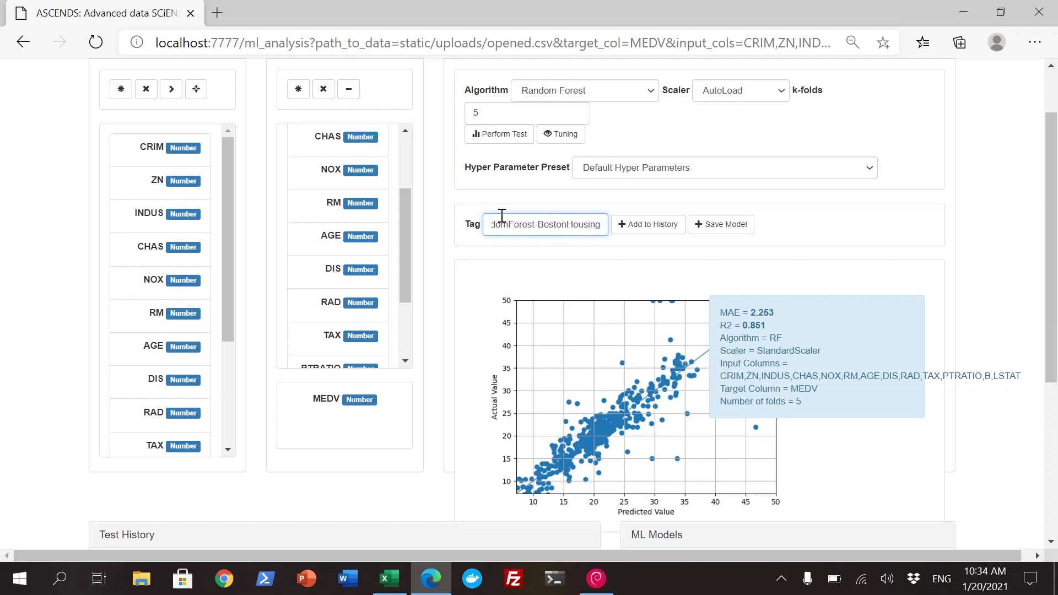
click(726, 233)
scroll(826, 422, down, 3)
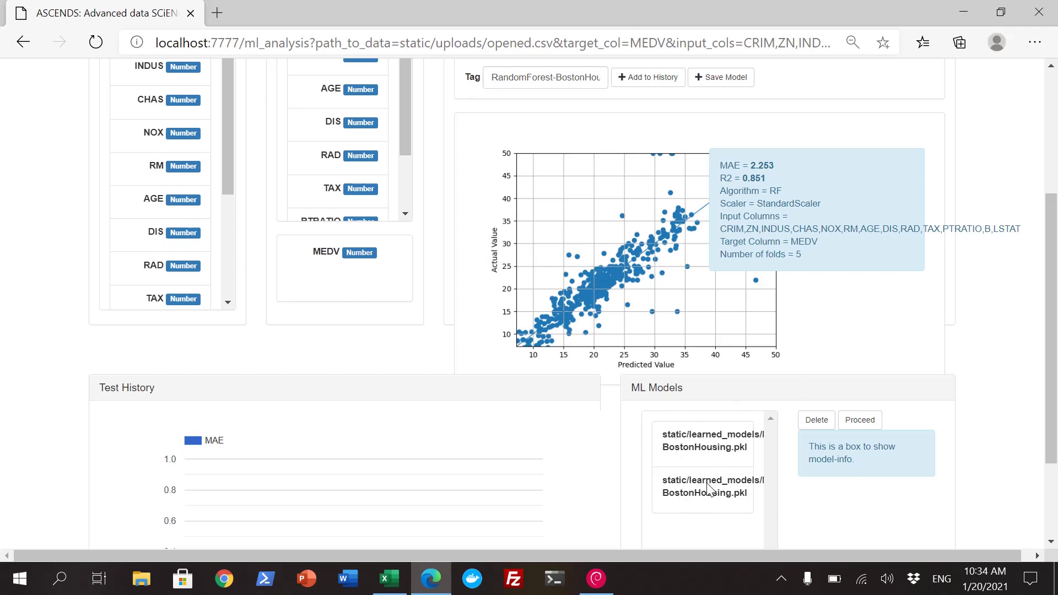
Step: Open the ML Prediction page and select the trained model RandomForest-BostonHousing.pkl
scroll(709, 490, up, 4)
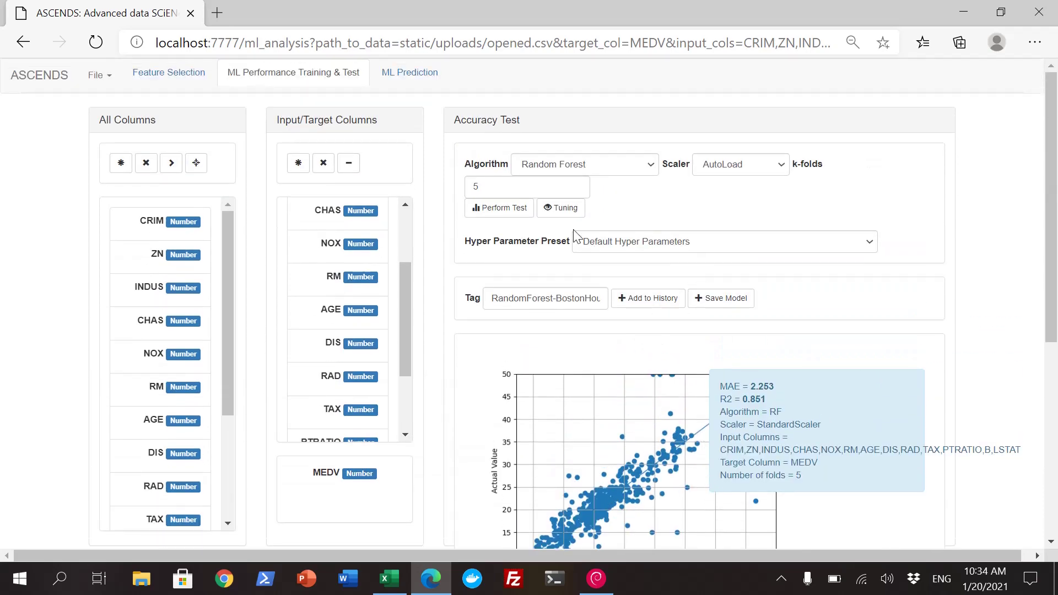
click(393, 83)
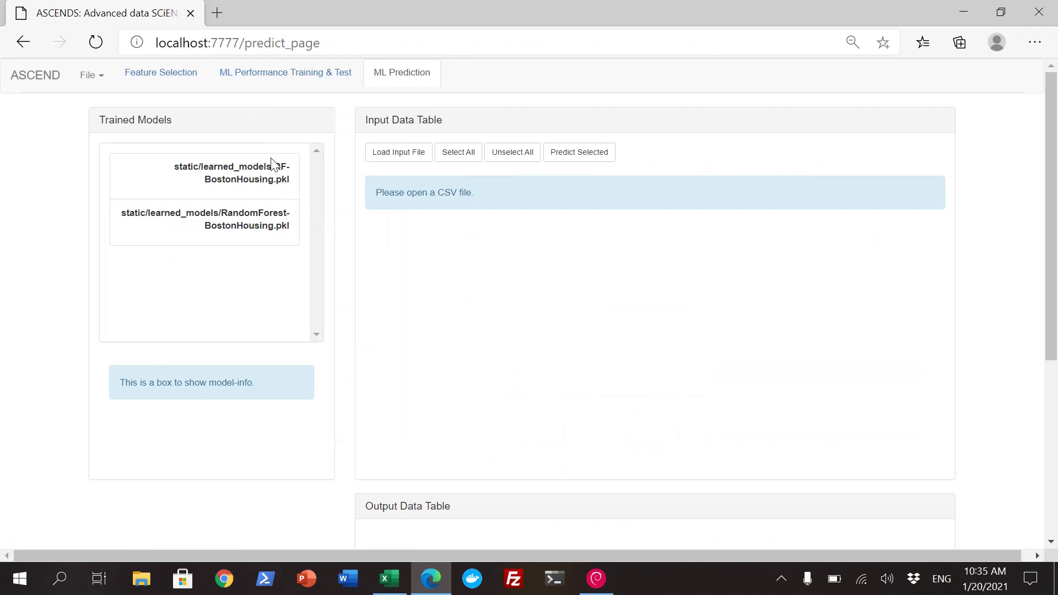
click(274, 234)
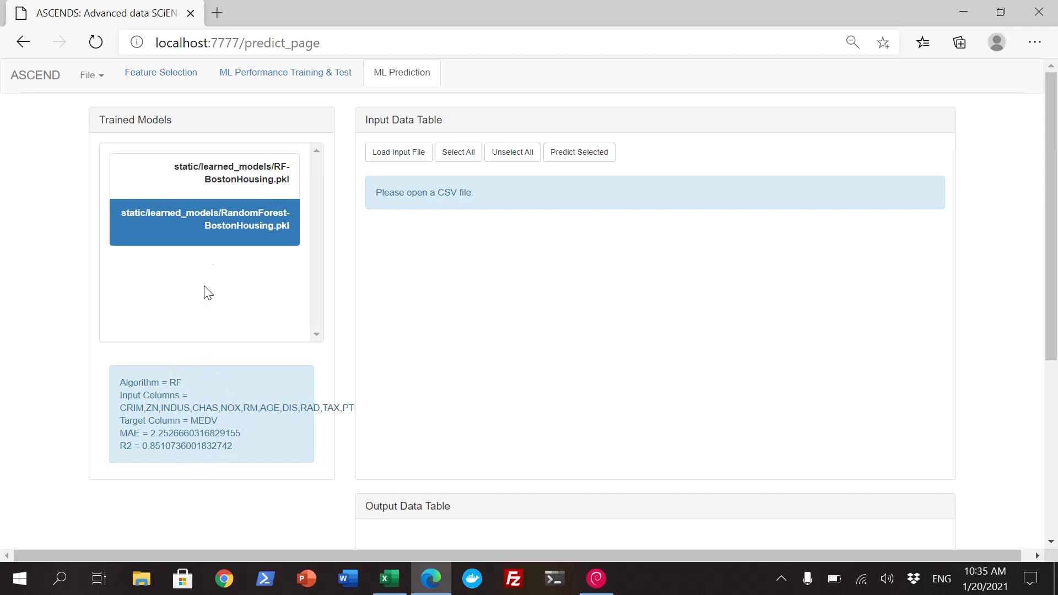
Step: Load input.csv from the BostonHousing folder as the prediction input data and look through its columns
click(408, 155)
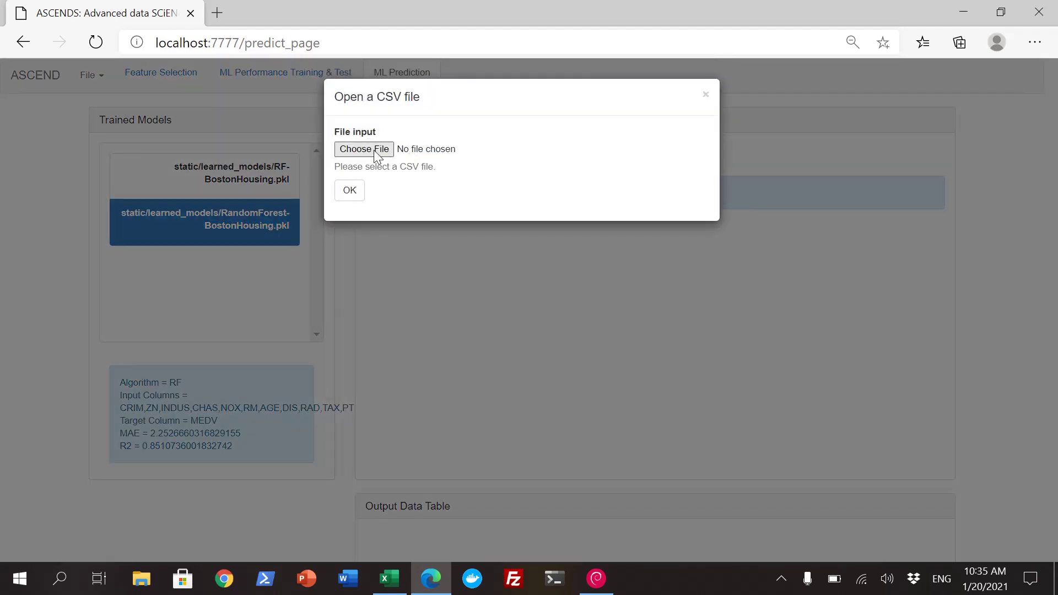
click(375, 154)
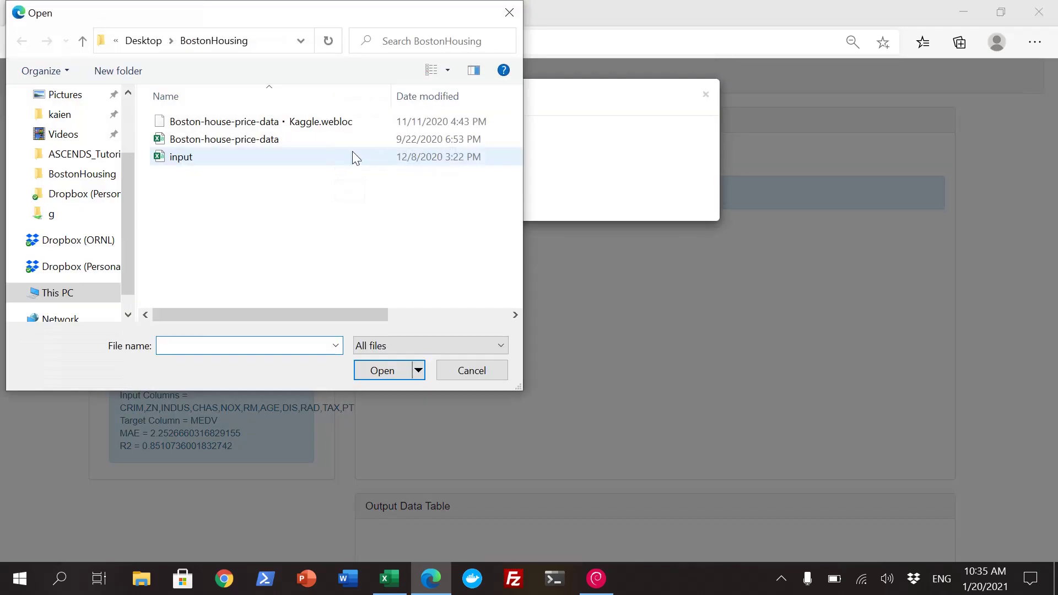
click(182, 159)
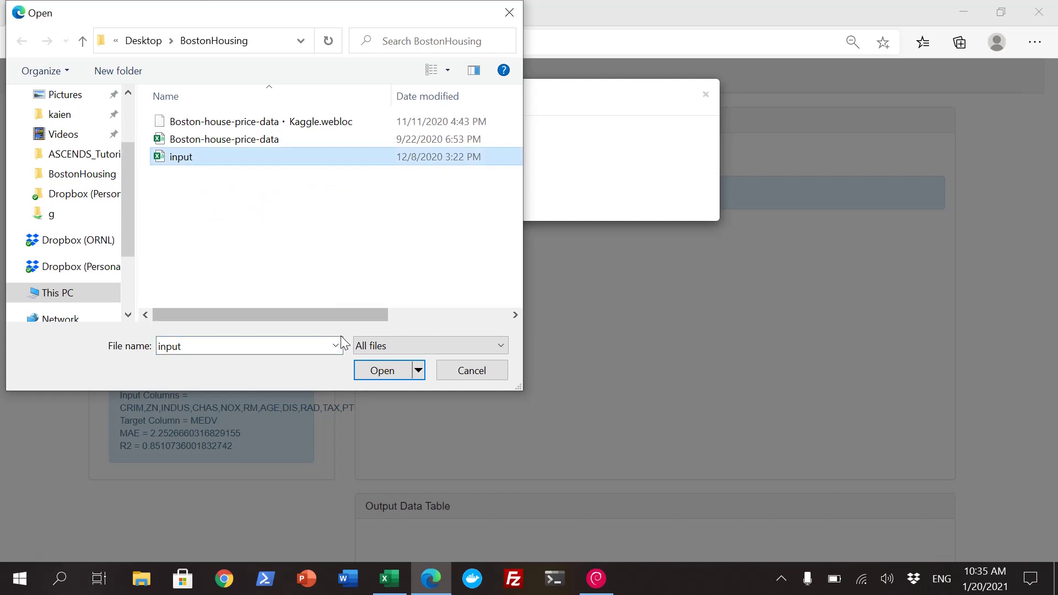
click(379, 377)
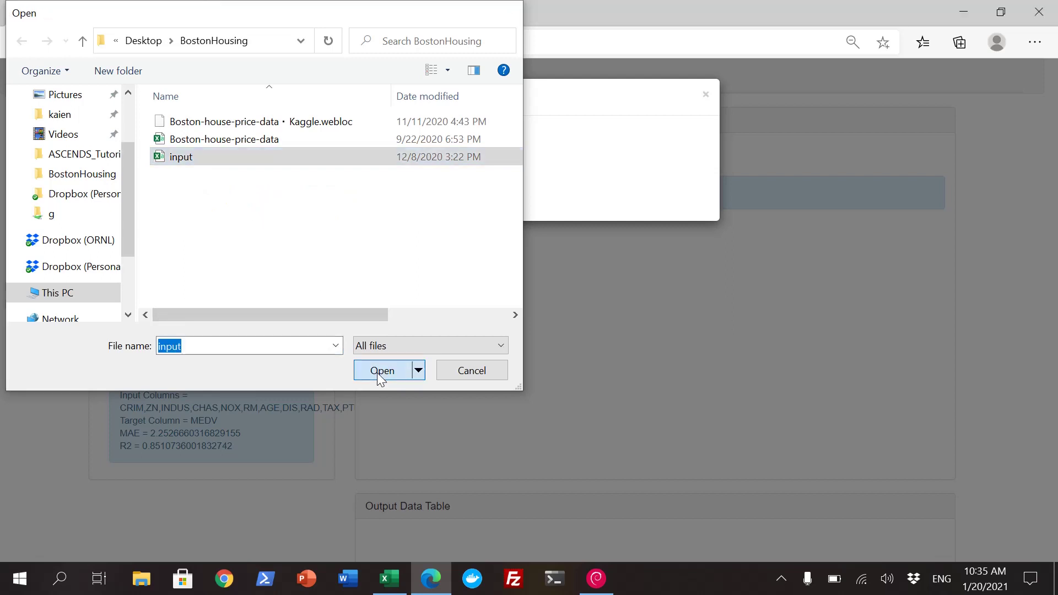
click(350, 193)
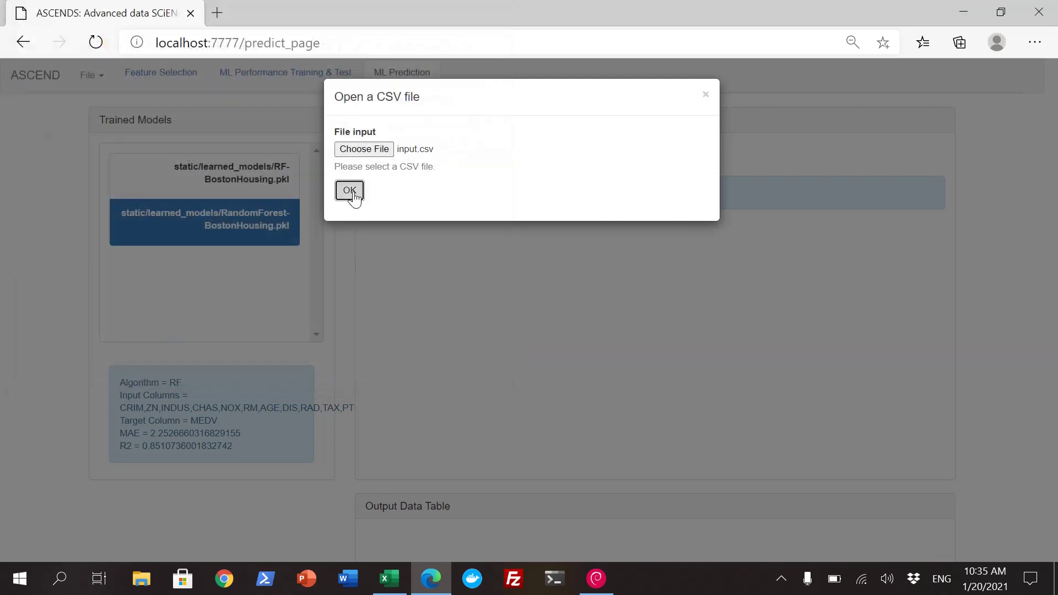
drag(645, 412, 729, 412)
drag(465, 407, 433, 410)
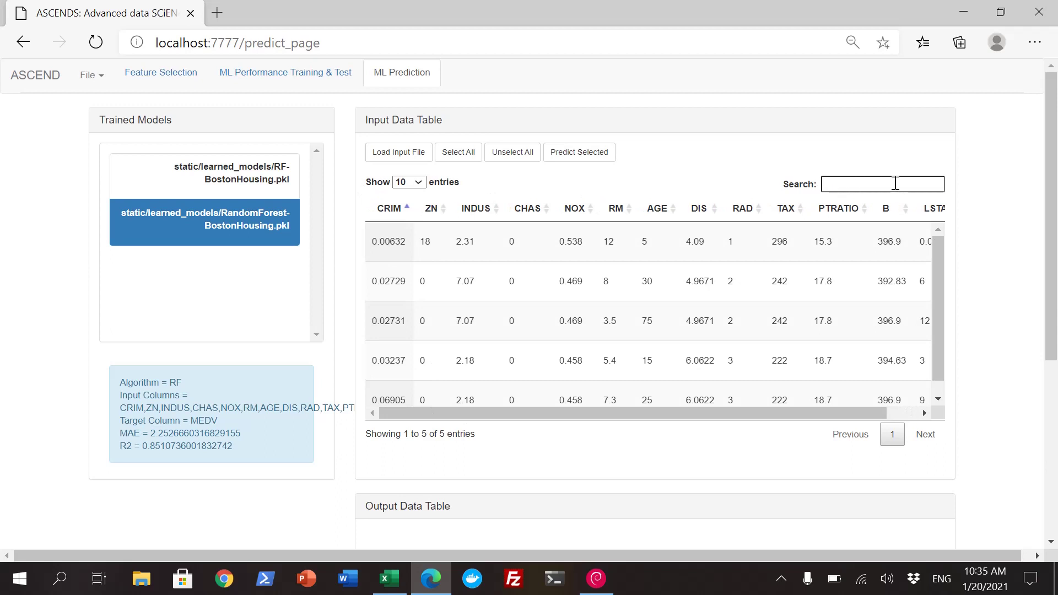
drag(797, 413, 854, 409)
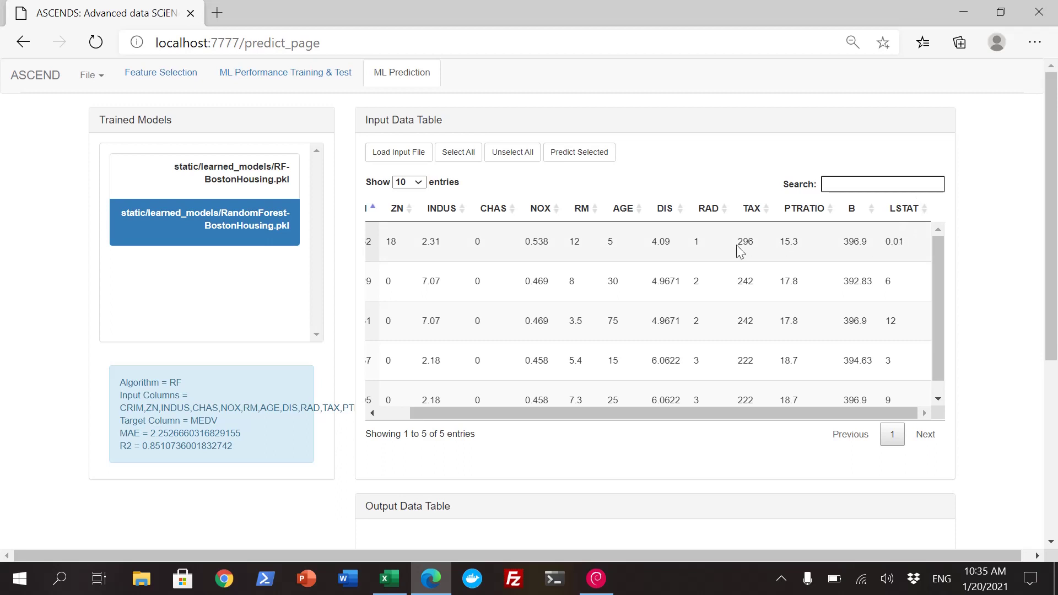
Step: Predict MEDV for all rows of the input table and view the predicted column in the output table
click(460, 153)
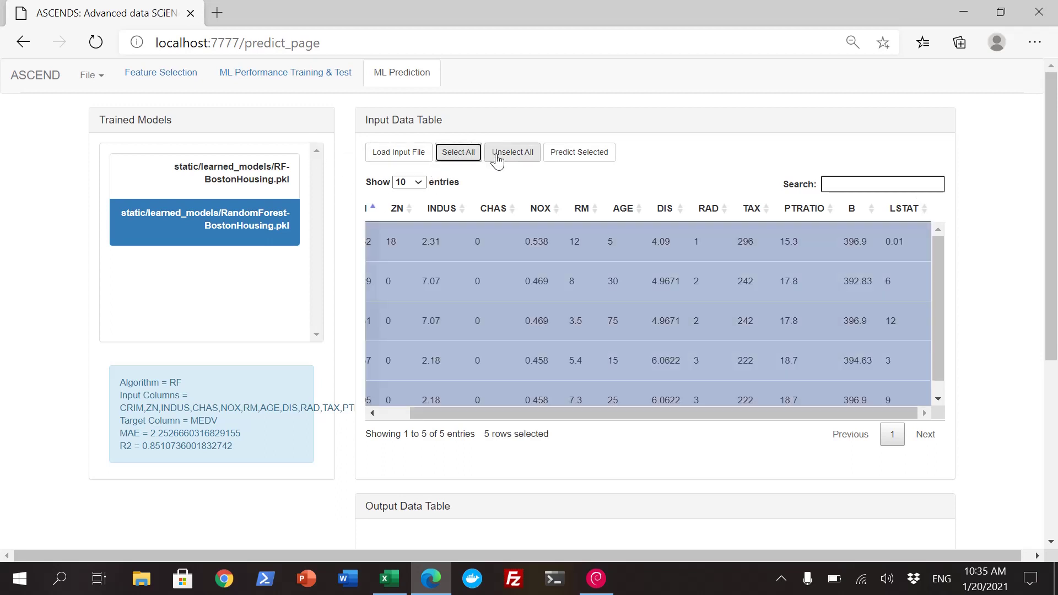
click(579, 154)
scroll(518, 282, down, 1)
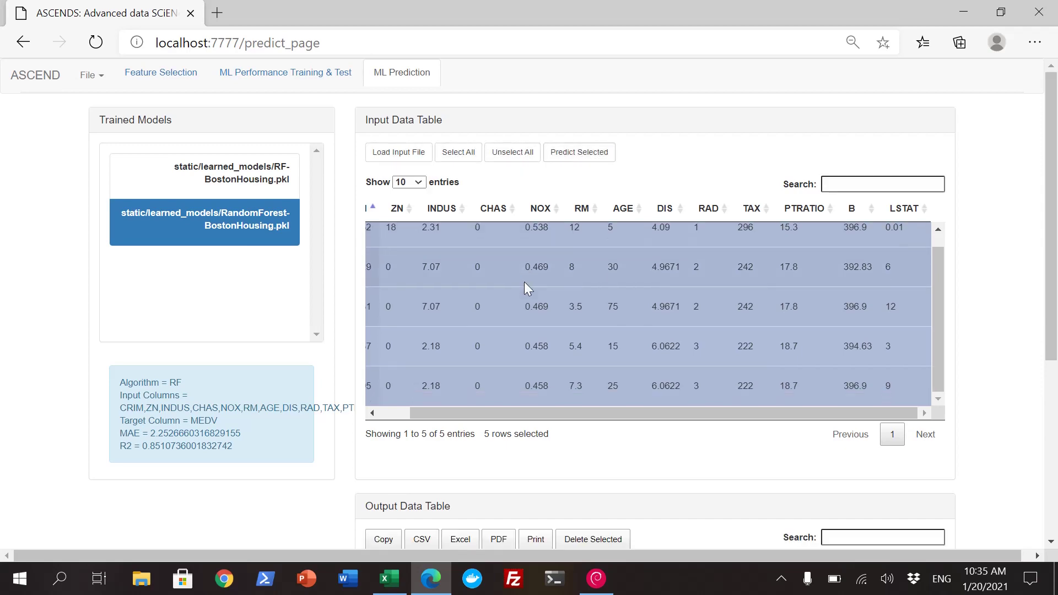
scroll(860, 491, down, 3)
scroll(856, 474, down, 1)
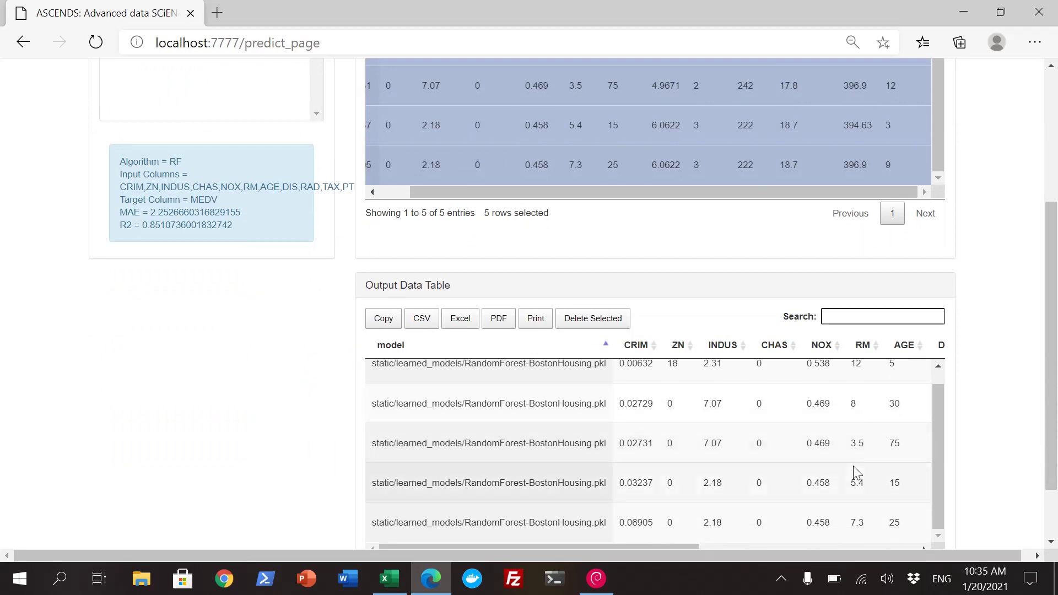
scroll(1008, 428, down, 1)
scroll(1009, 428, down, 1)
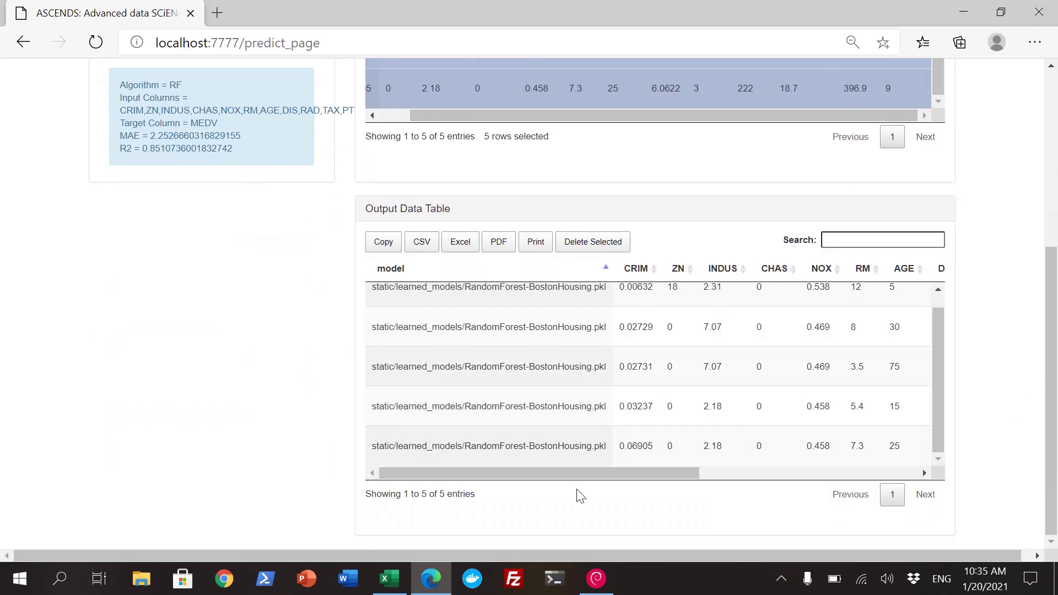
drag(584, 470, 817, 449)
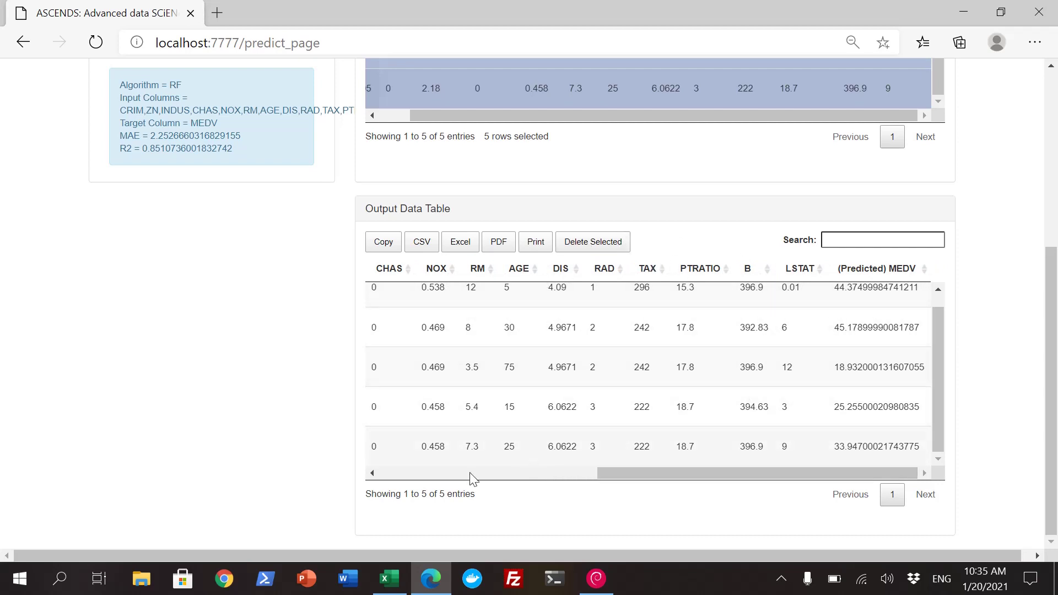
Step: Export the prediction output table to an Excel file, then open it in Excel and narrow the model column to fit its text
click(461, 244)
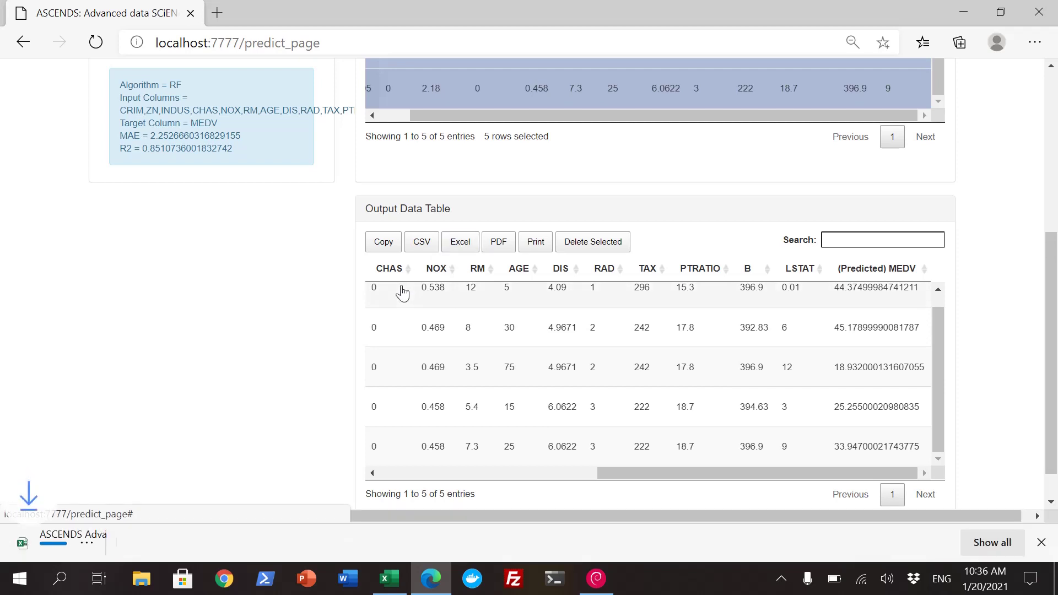
click(84, 543)
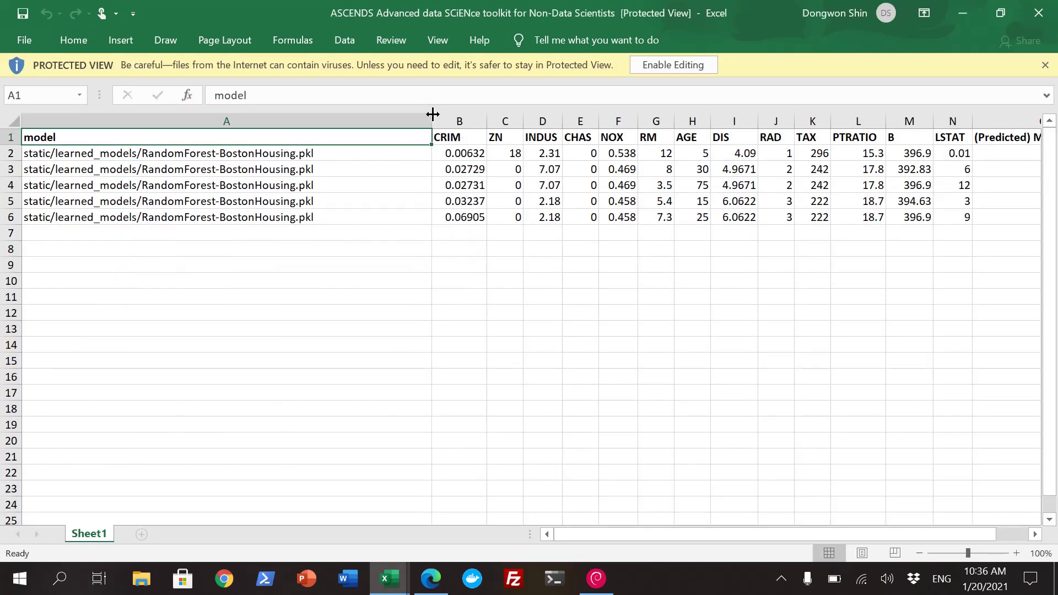
drag(431, 115, 321, 116)
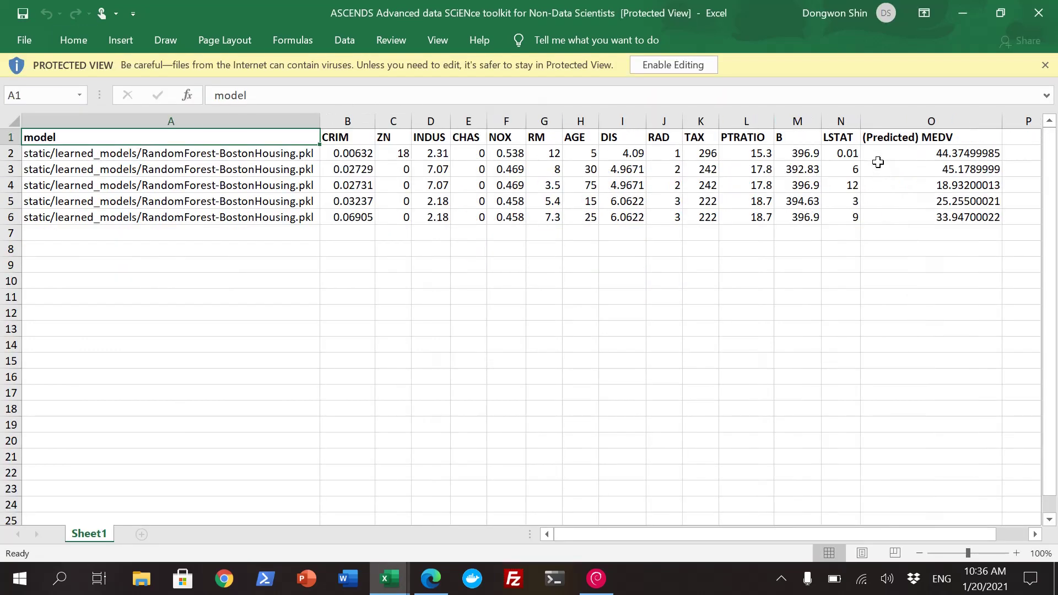